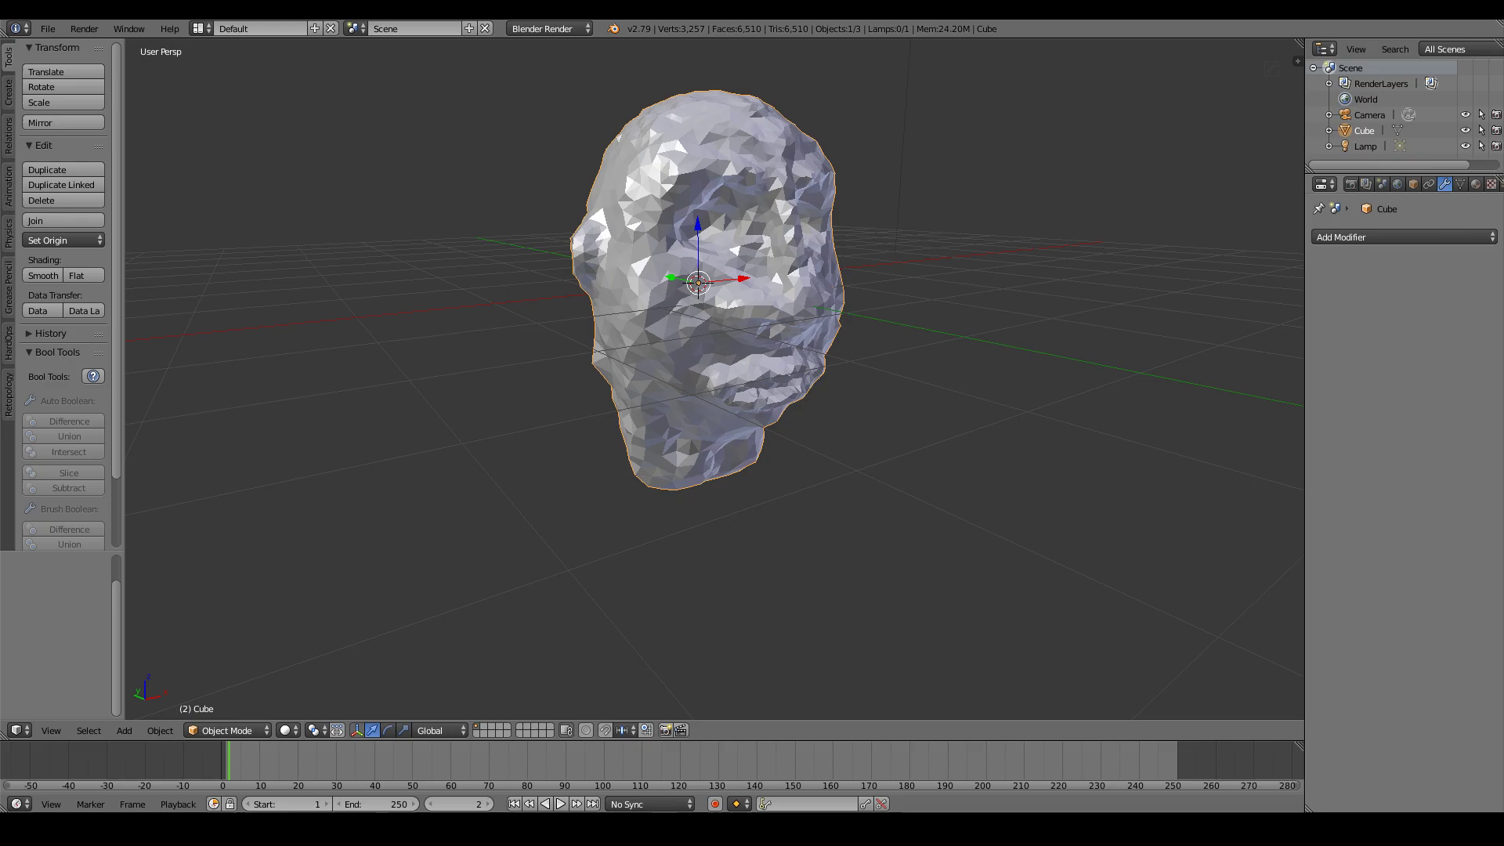
Install the add-on file retopoflow-master.zip from the F drive through User Preferences.
{"action": "left_click", "coordinate": [48, 28]}
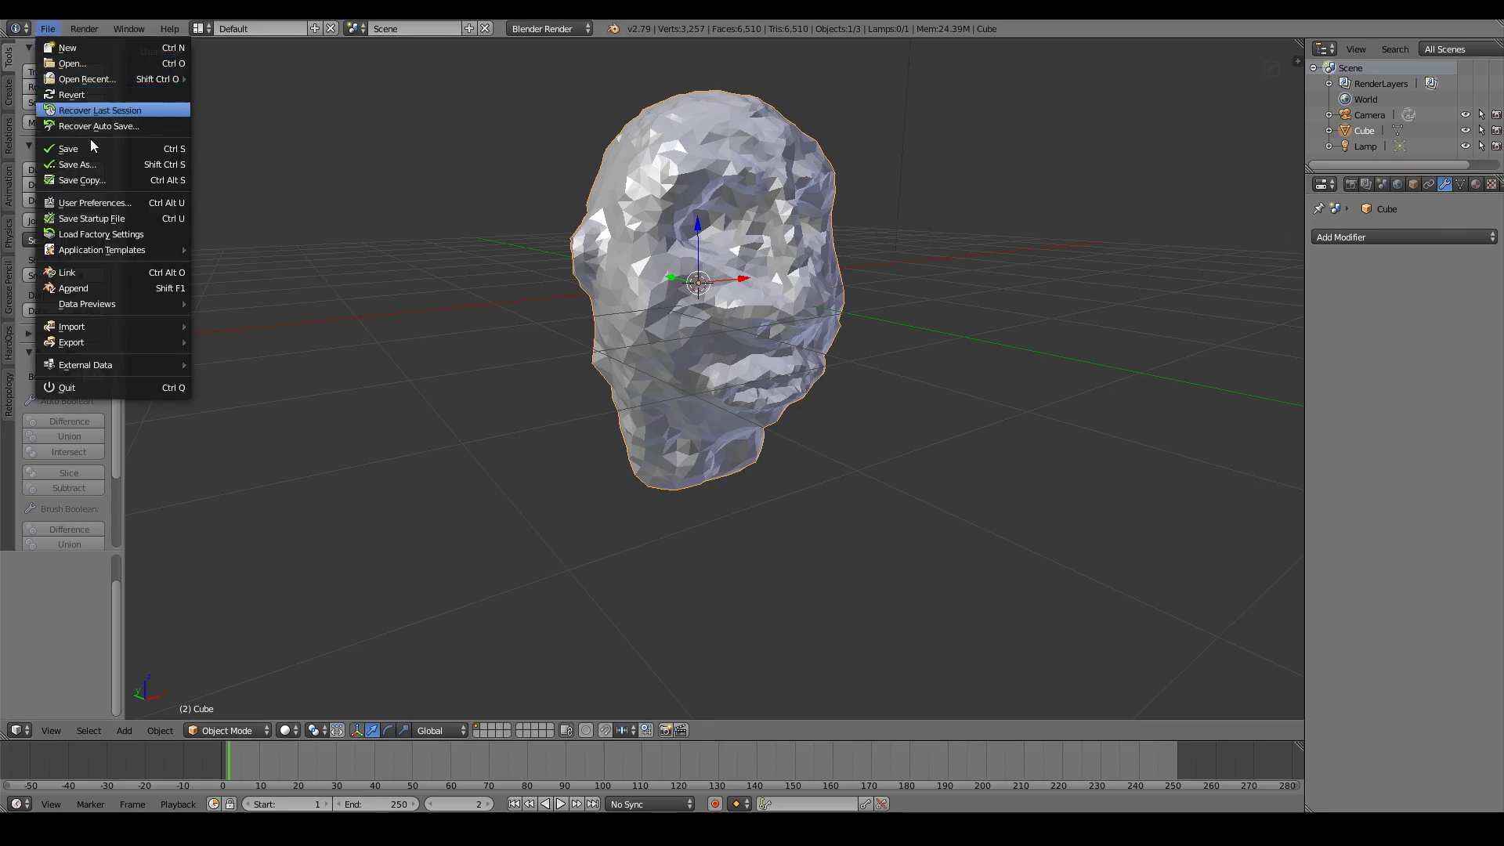
{"action": "left_click", "coordinate": [110, 207]}
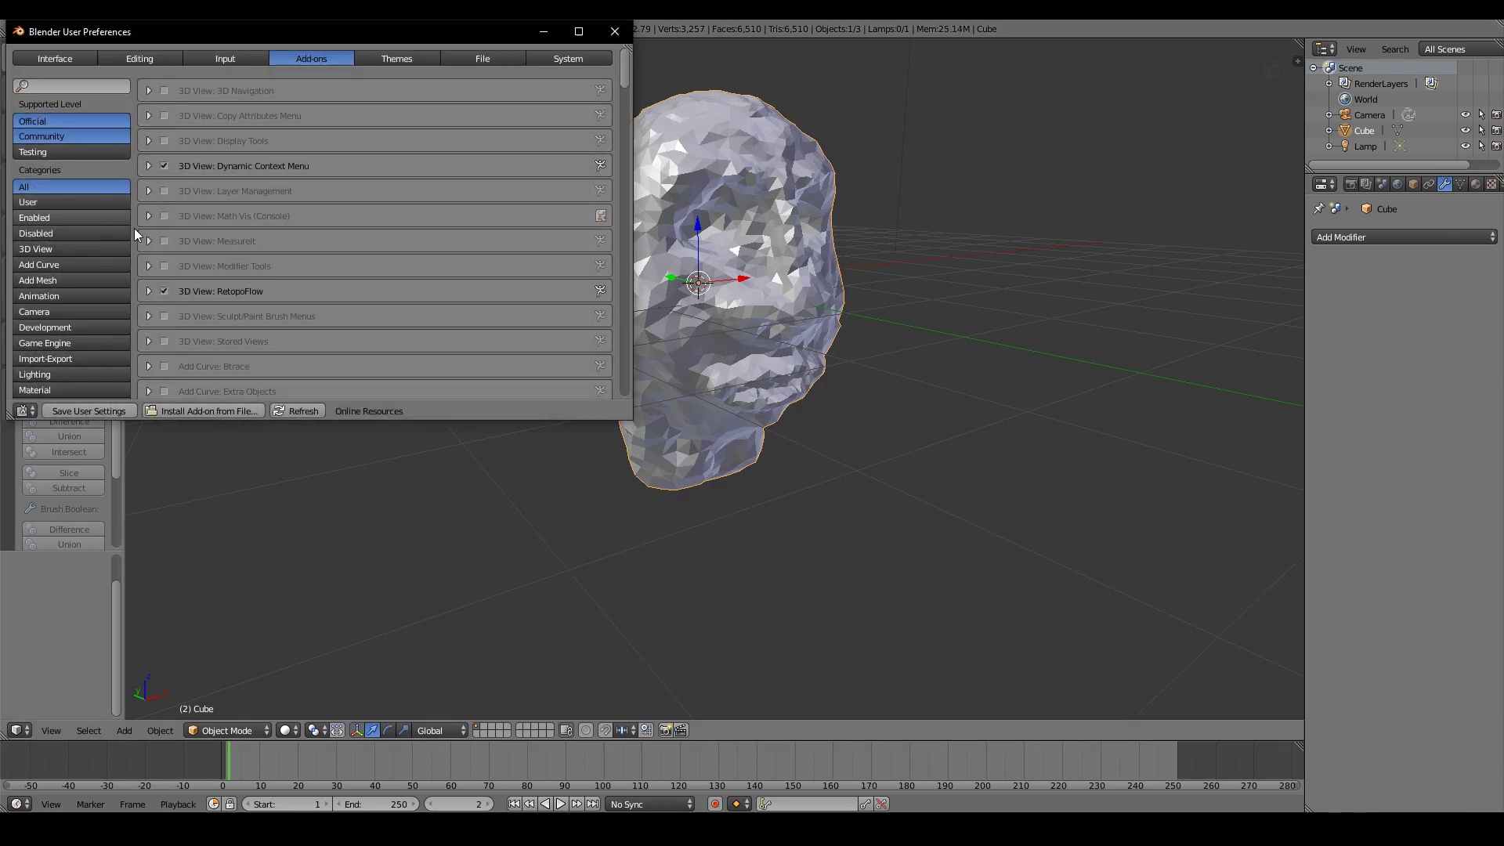
{"action": "left_click", "coordinate": [196, 412]}
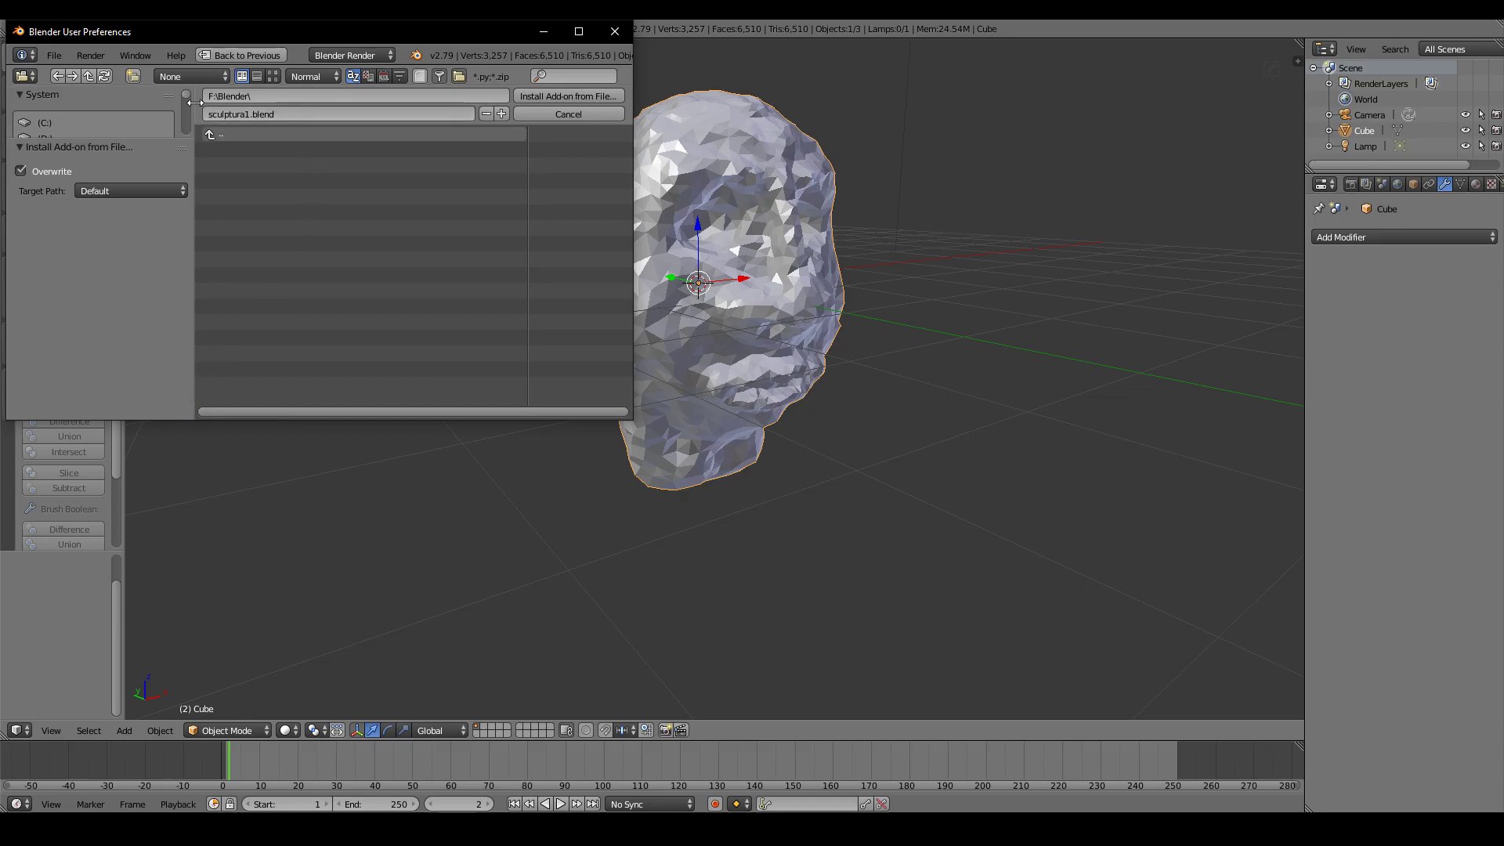
{"action": "left_click", "coordinate": [210, 134]}
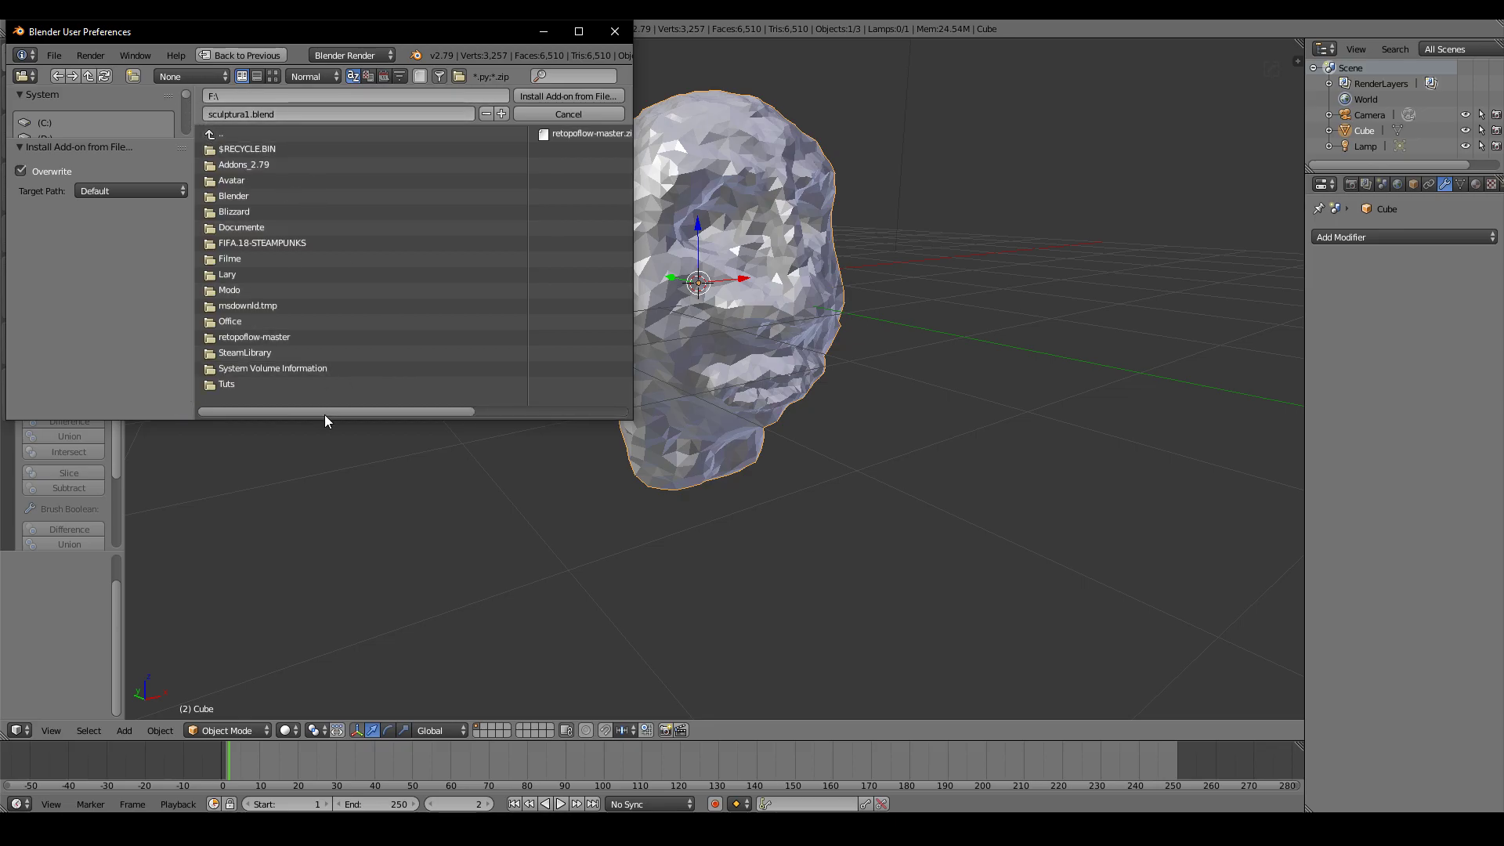
{"action": "left_click_drag", "start_coordinate": [324, 415], "coordinate": [448, 415]}
{"action": "left_click", "coordinate": [373, 136]}
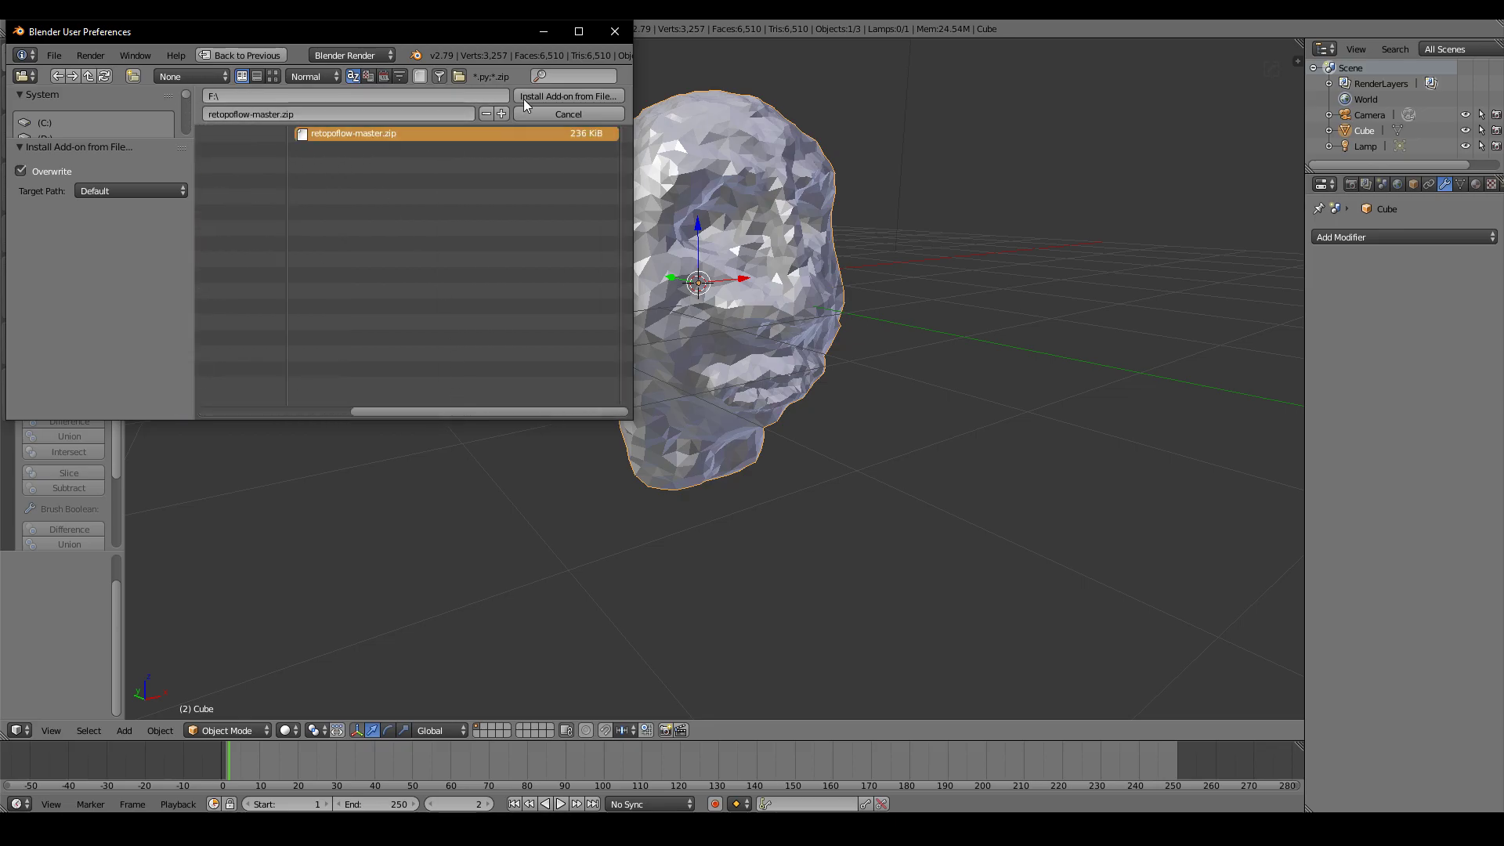
{"action": "left_click", "coordinate": [569, 97]}
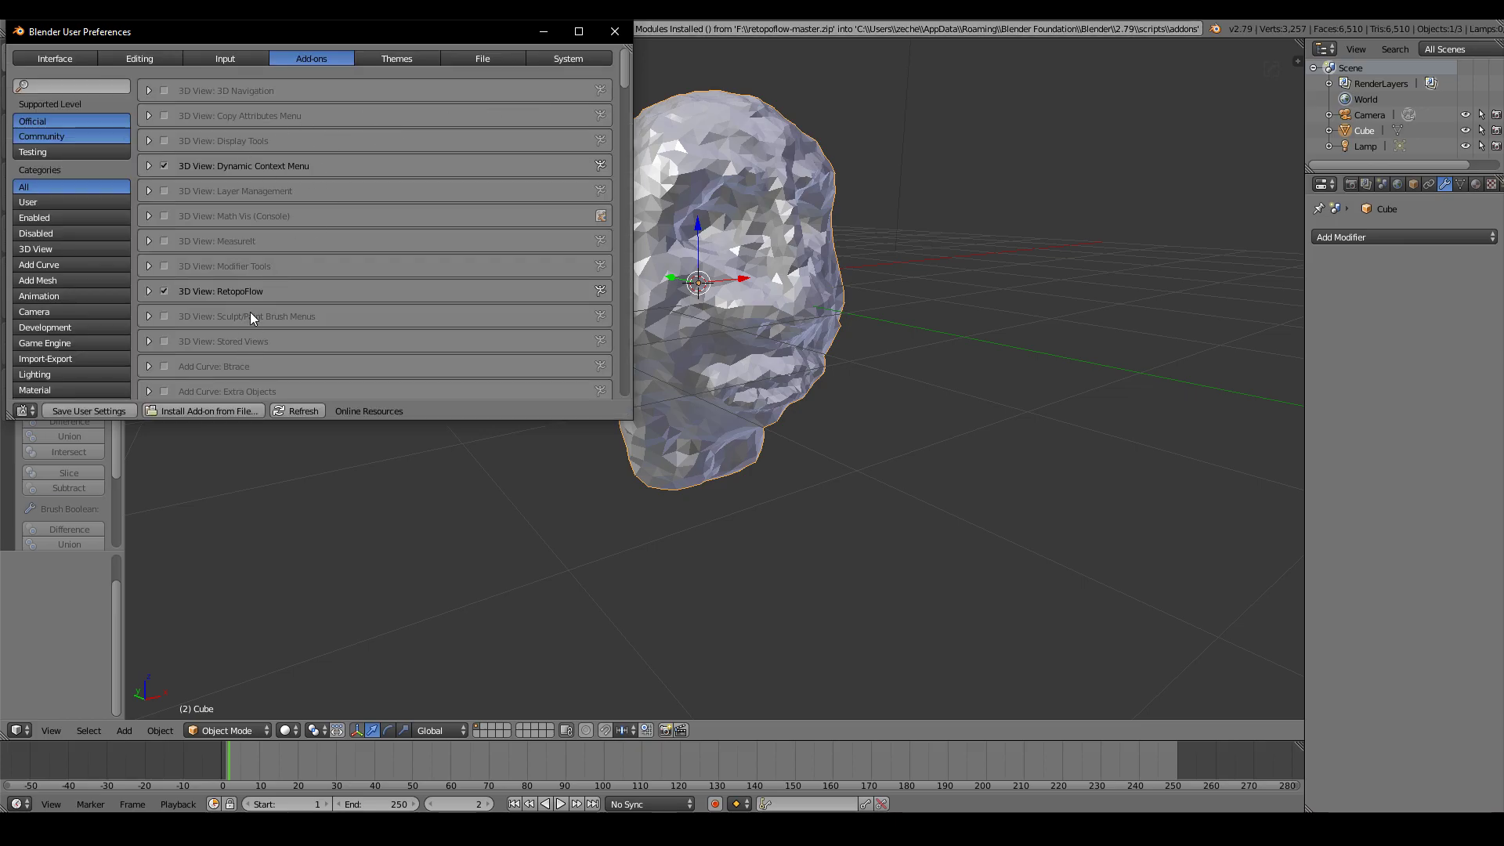
Filter the add-on list by 'retop' to confirm RetopoFlow is enabled, then close preferences.
{"action": "left_click", "coordinate": [51, 88]}
{"action": "type", "text": "retop"}
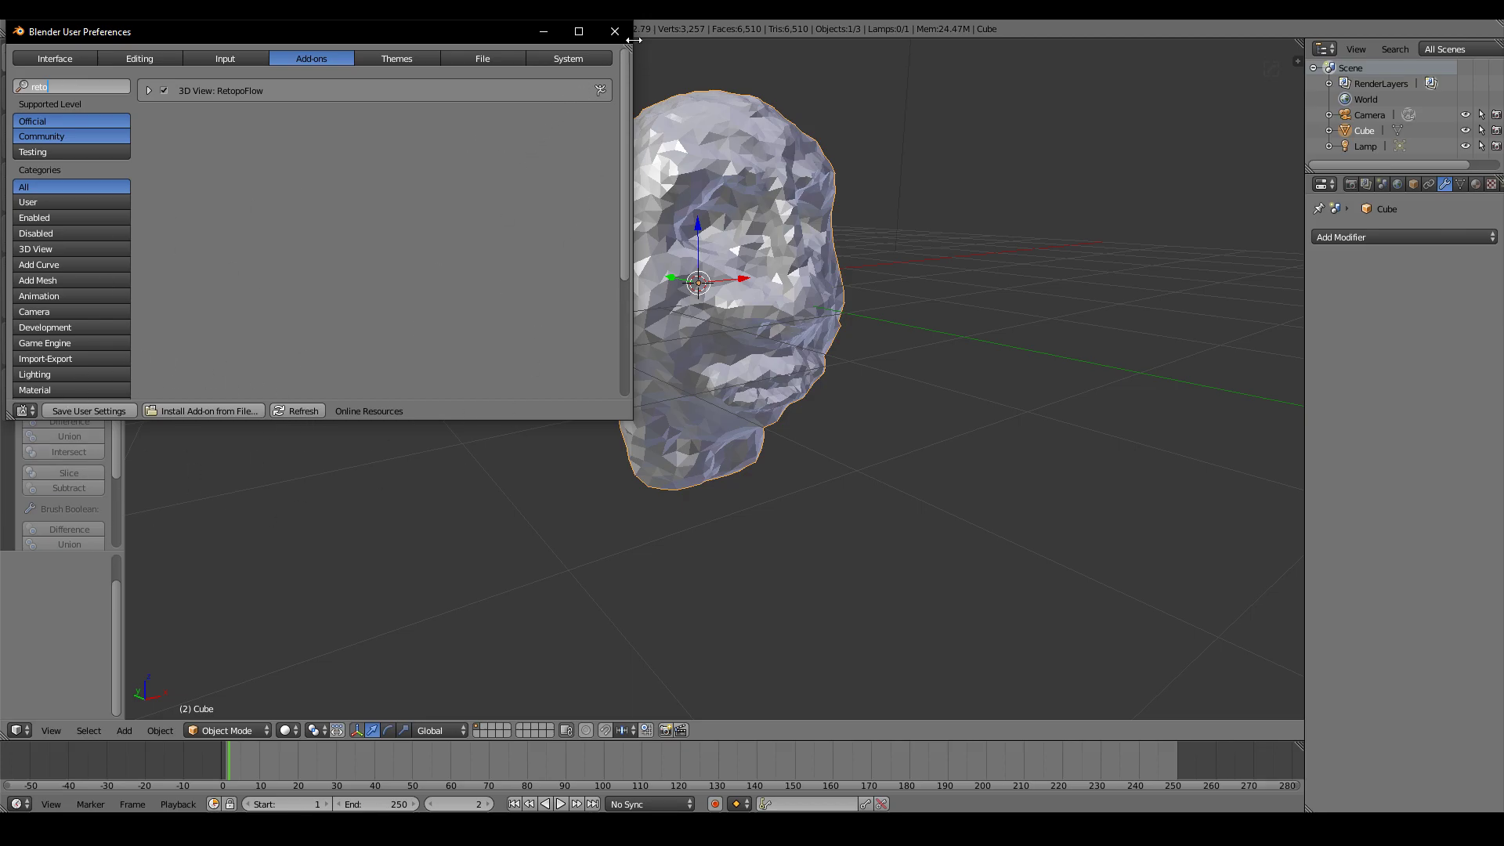
{"action": "left_click", "coordinate": [619, 33]}
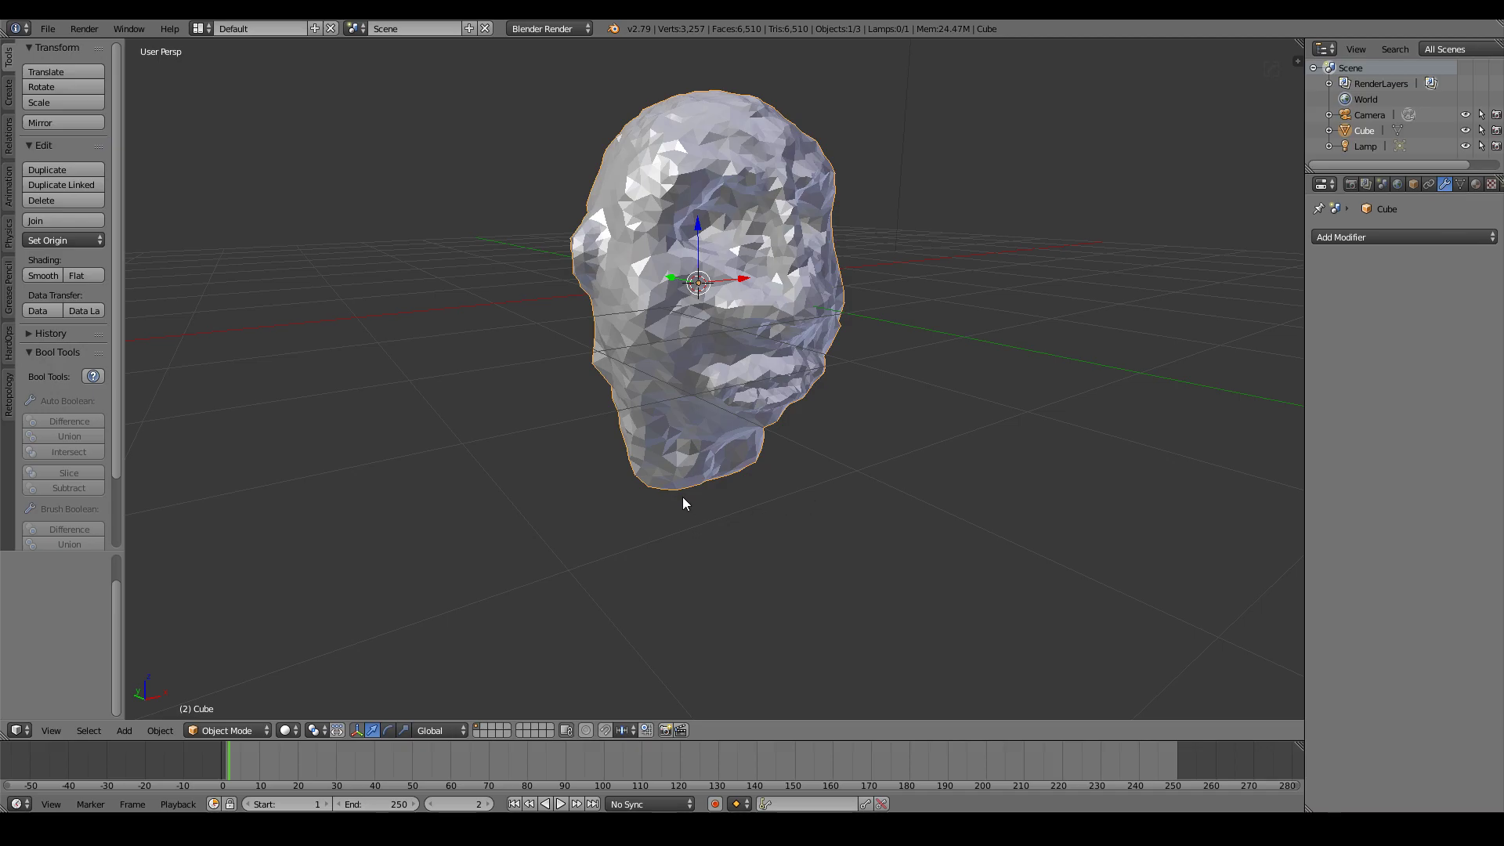
Open the Retopology tool-shelf panel, empty its Source Object field, and keep Object Mode.
{"action": "left_click", "coordinate": [10, 395]}
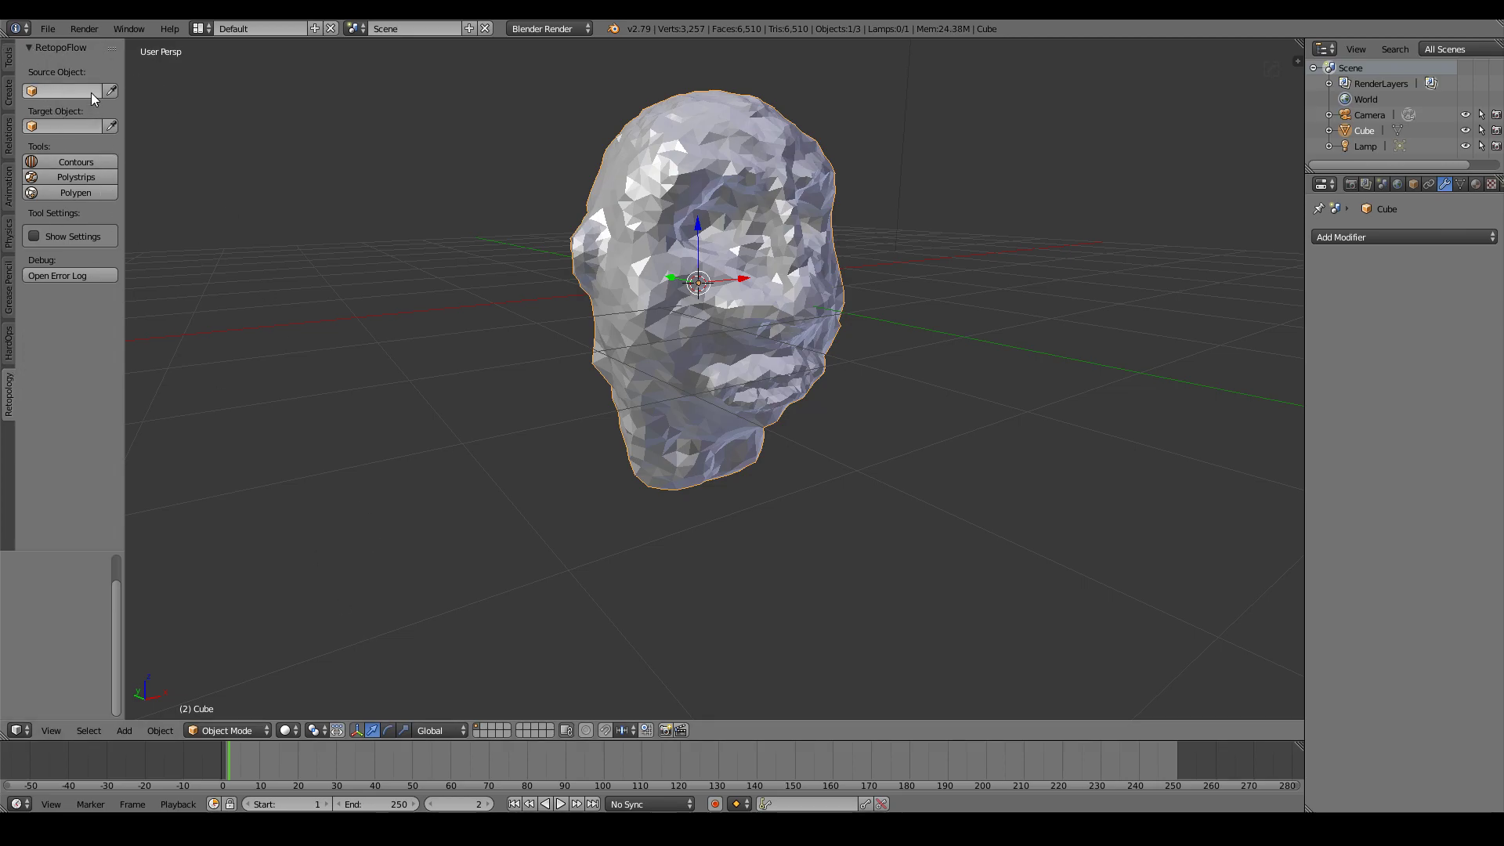
{"action": "left_click", "coordinate": [94, 92]}
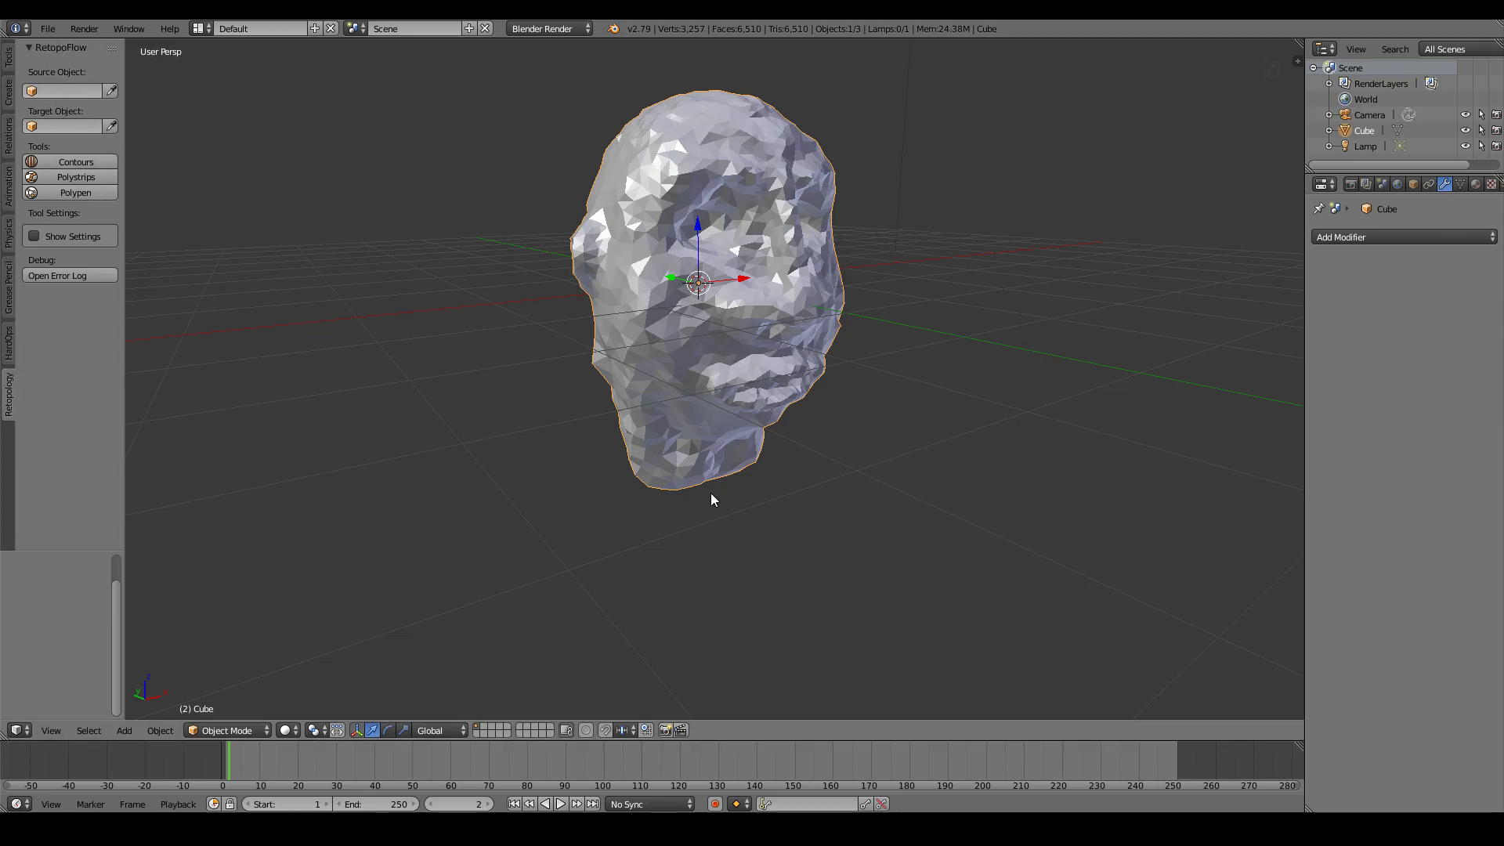
{"action": "left_click", "coordinate": [224, 736]}
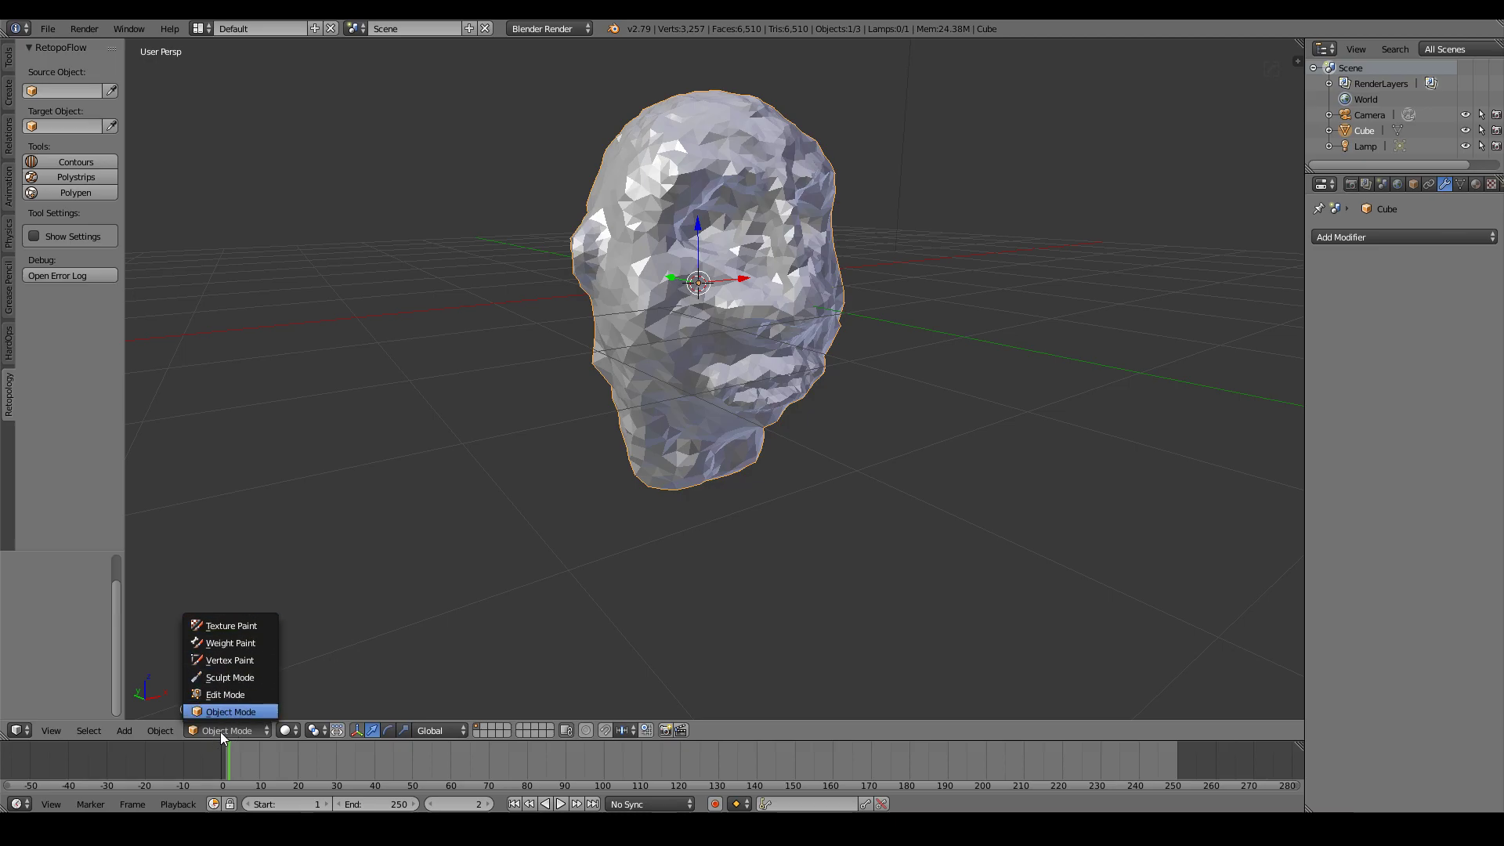
{"action": "left_click", "coordinate": [223, 730]}
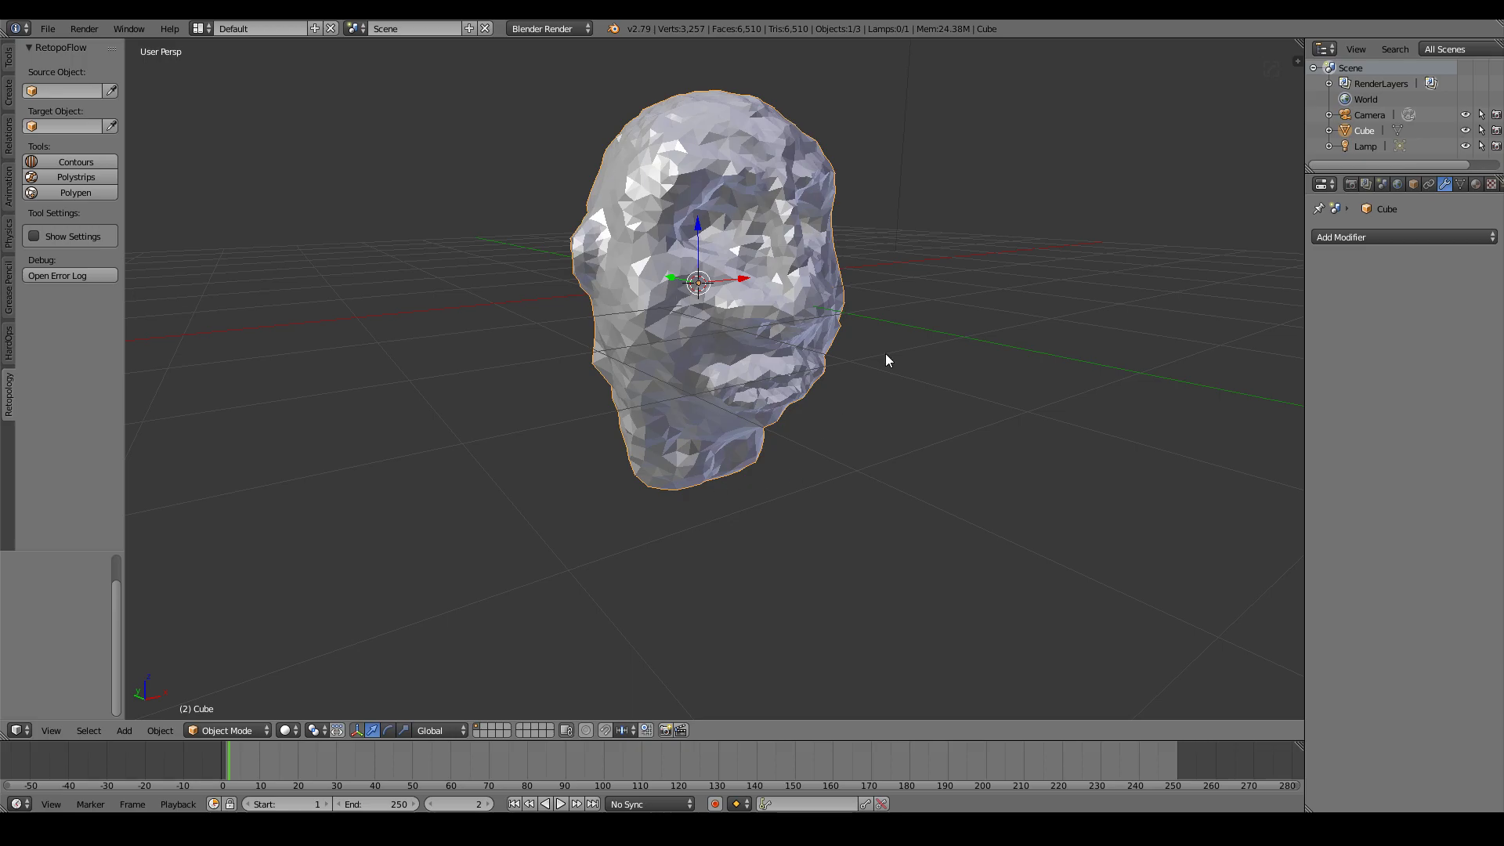
{"action": "left_click", "coordinate": [104, 242]}
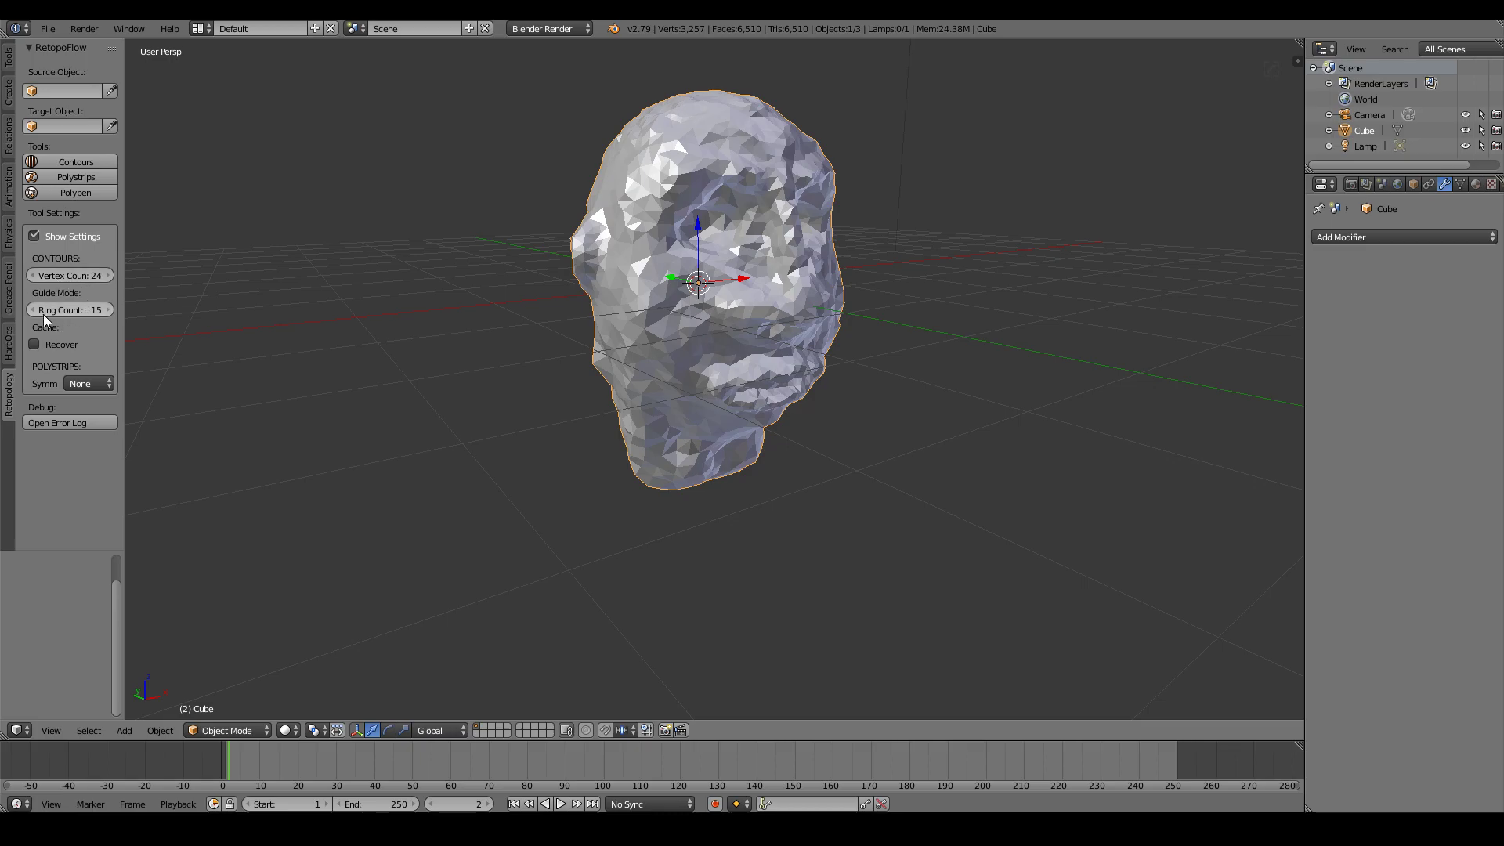
{"action": "left_click", "coordinate": [51, 239]}
{"action": "left_click", "coordinate": [91, 384]}
{"action": "left_click", "coordinate": [34, 236]}
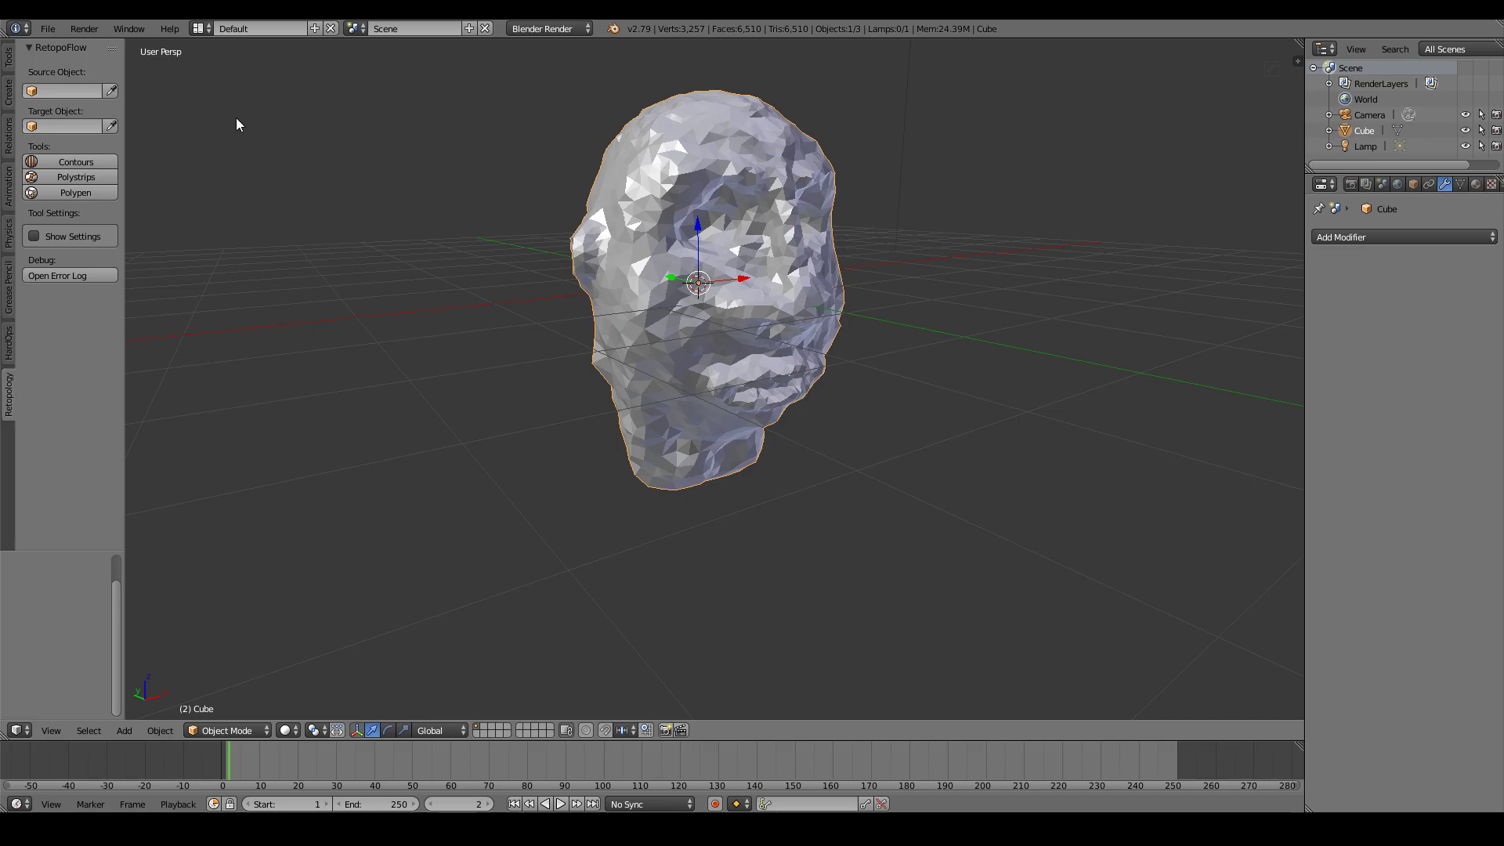
Pick Cube as the source with the eyedropper and launch Contours, creating Cube_contours.
{"action": "left_click", "coordinate": [112, 91]}
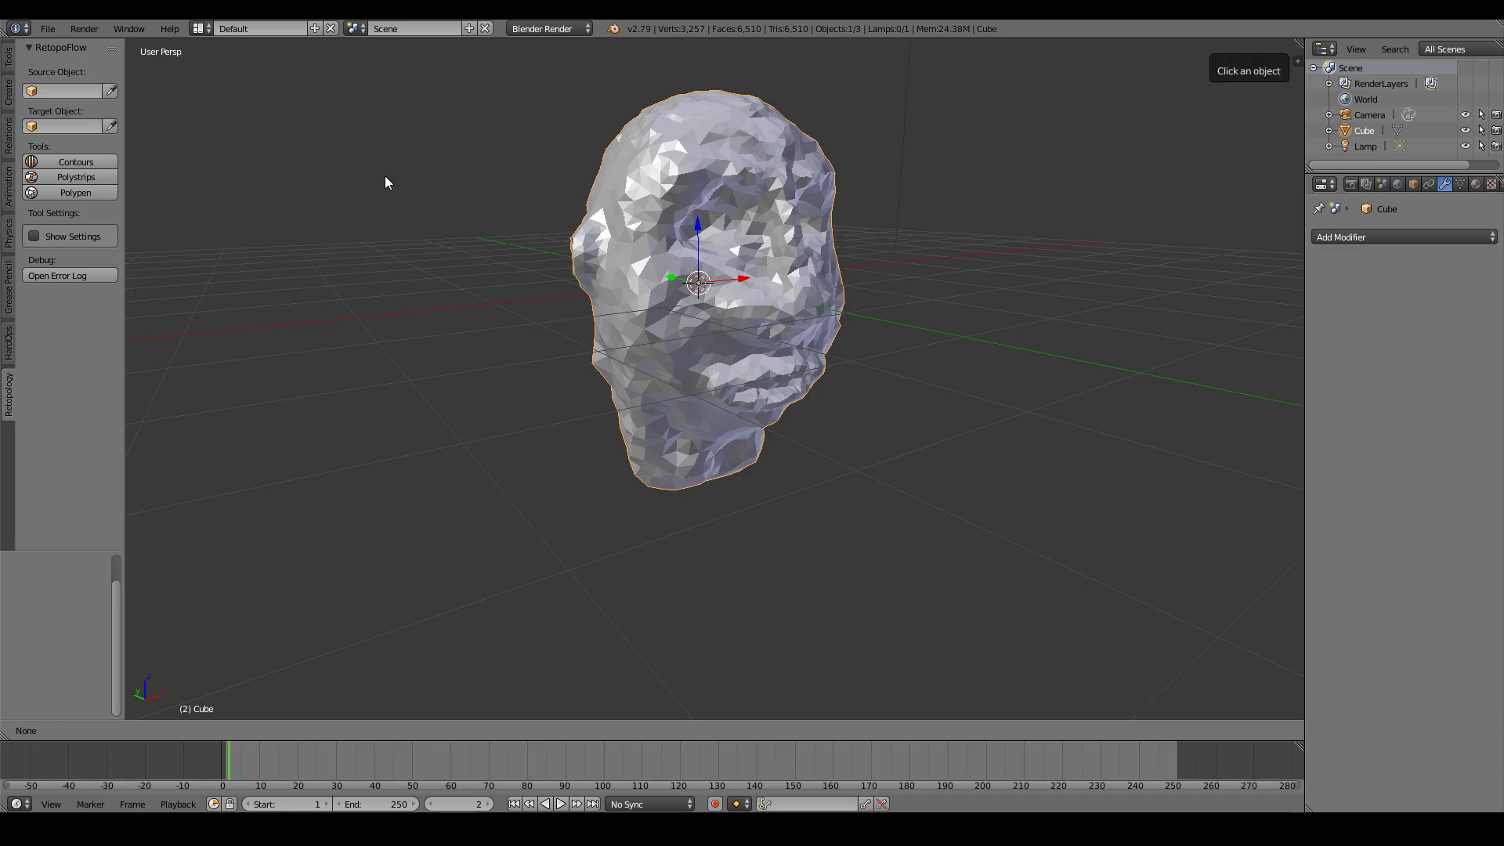
{"action": "left_click", "coordinate": [718, 180]}
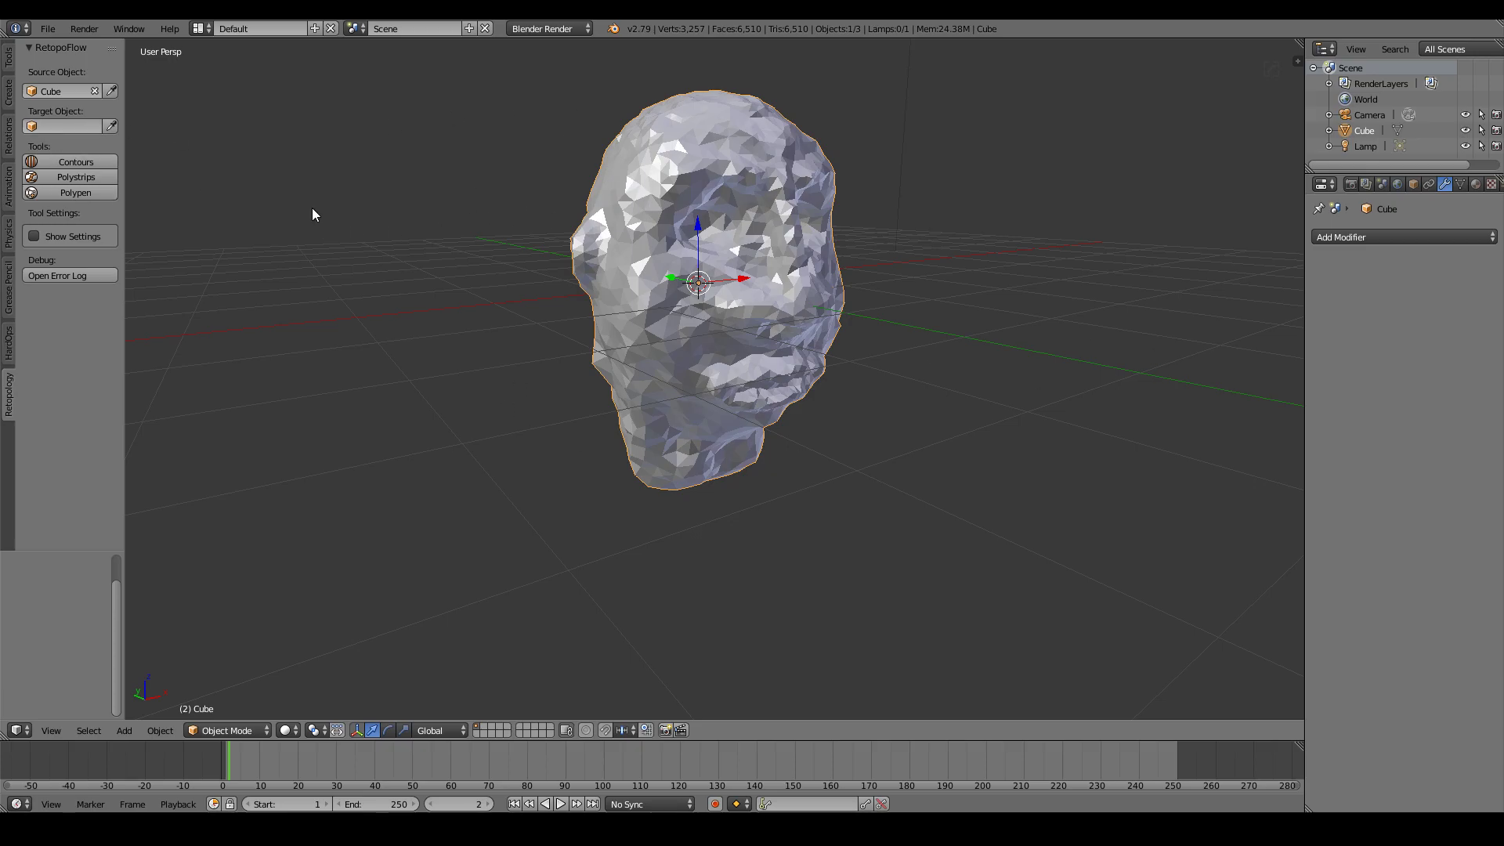
{"action": "left_click", "coordinate": [72, 163]}
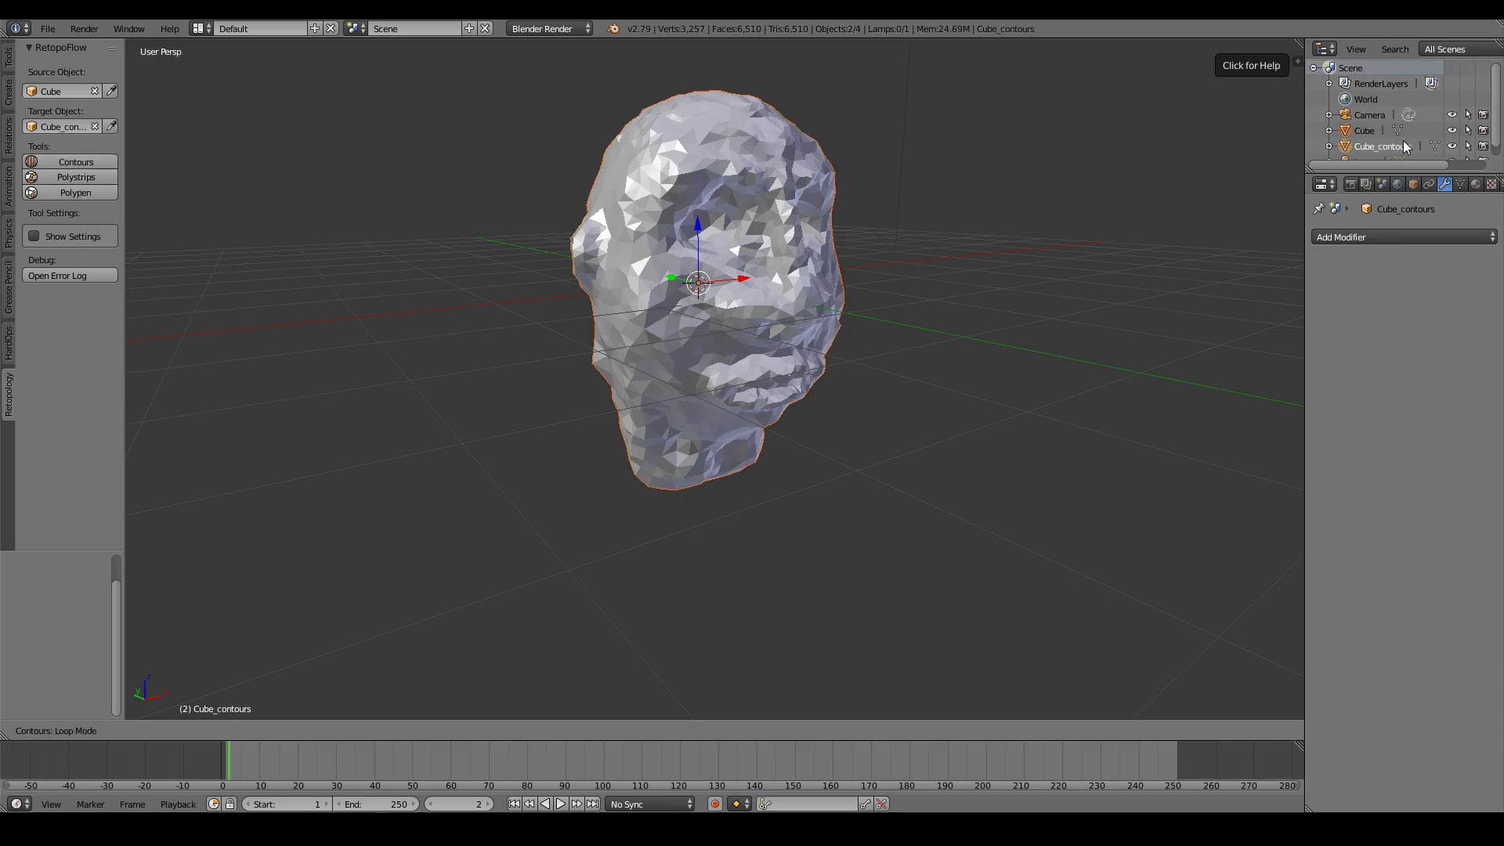
{"action": "scroll", "coordinate": [1406, 147], "scroll_direction": "down", "scroll_amount": 1}
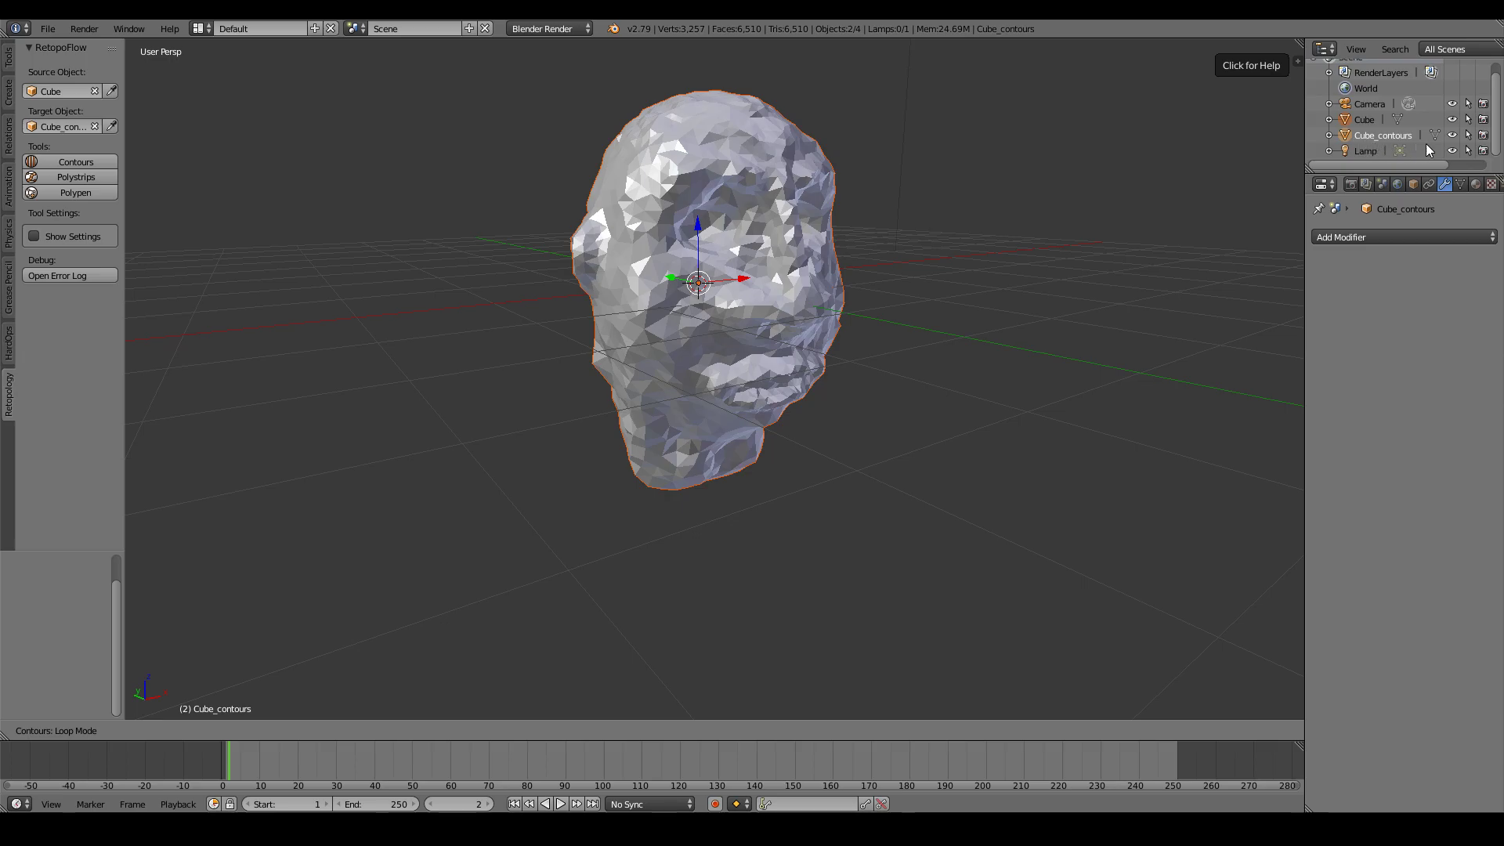
{"action": "middle_click_drag", "start_coordinate": [980, 314], "coordinate": [958, 478]}
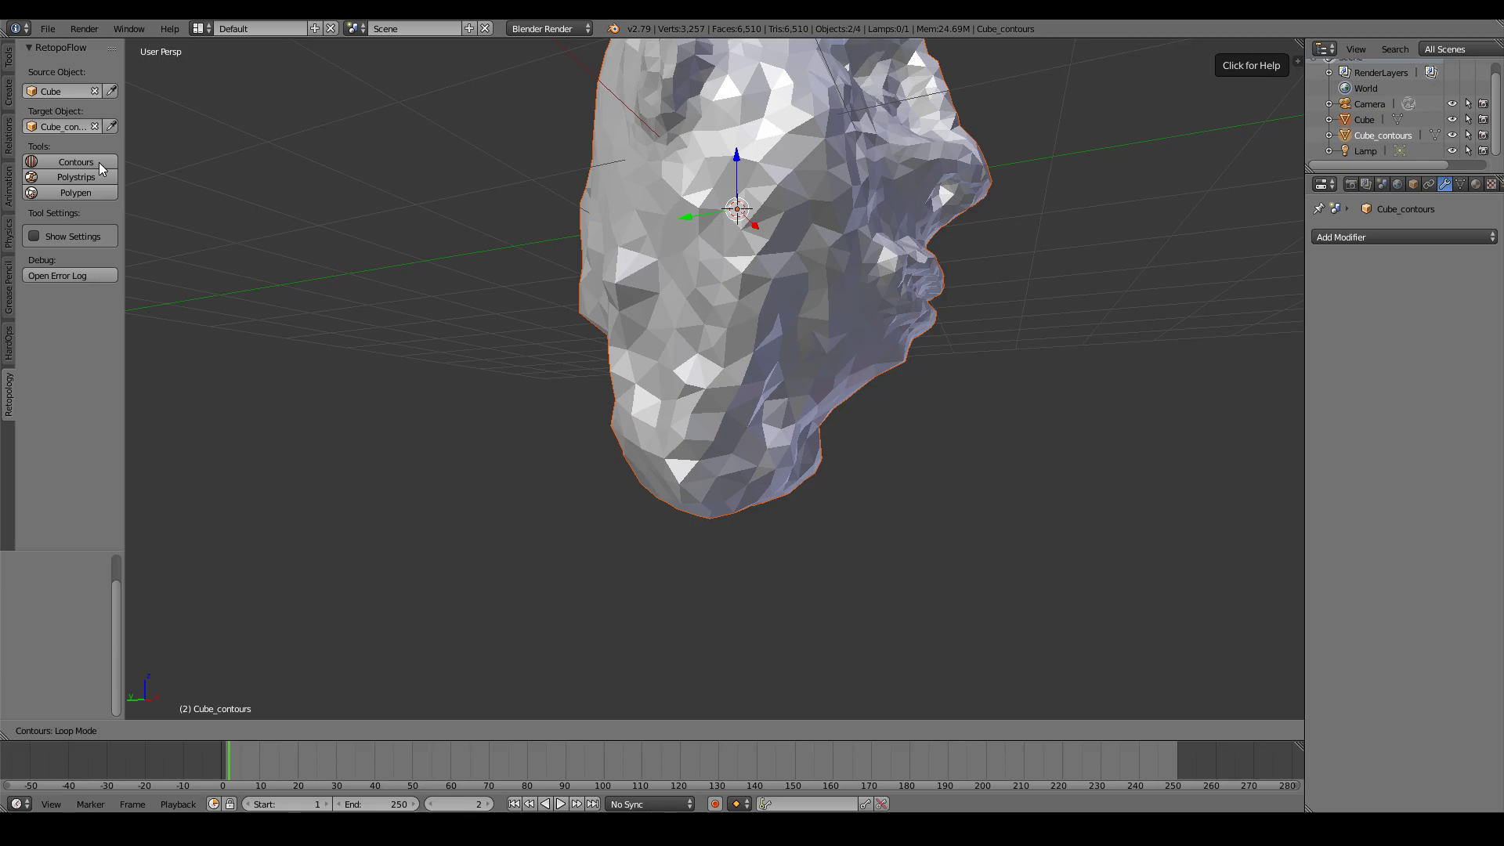
Draw contour loops across the chin and higher up the jaw, giving 96 vertices and 72 faces.
{"action": "mouse_move", "coordinate": [520, 465]}
{"action": "left_mouse_down"}
{"action": "mouse_move", "coordinate": [934, 467]}
{"action": "mouse_move", "coordinate": [968, 436]}
{"action": "left_mouse_up"}
{"action": "left_click_drag", "start_coordinate": [1000, 421], "coordinate": [999, 422]}
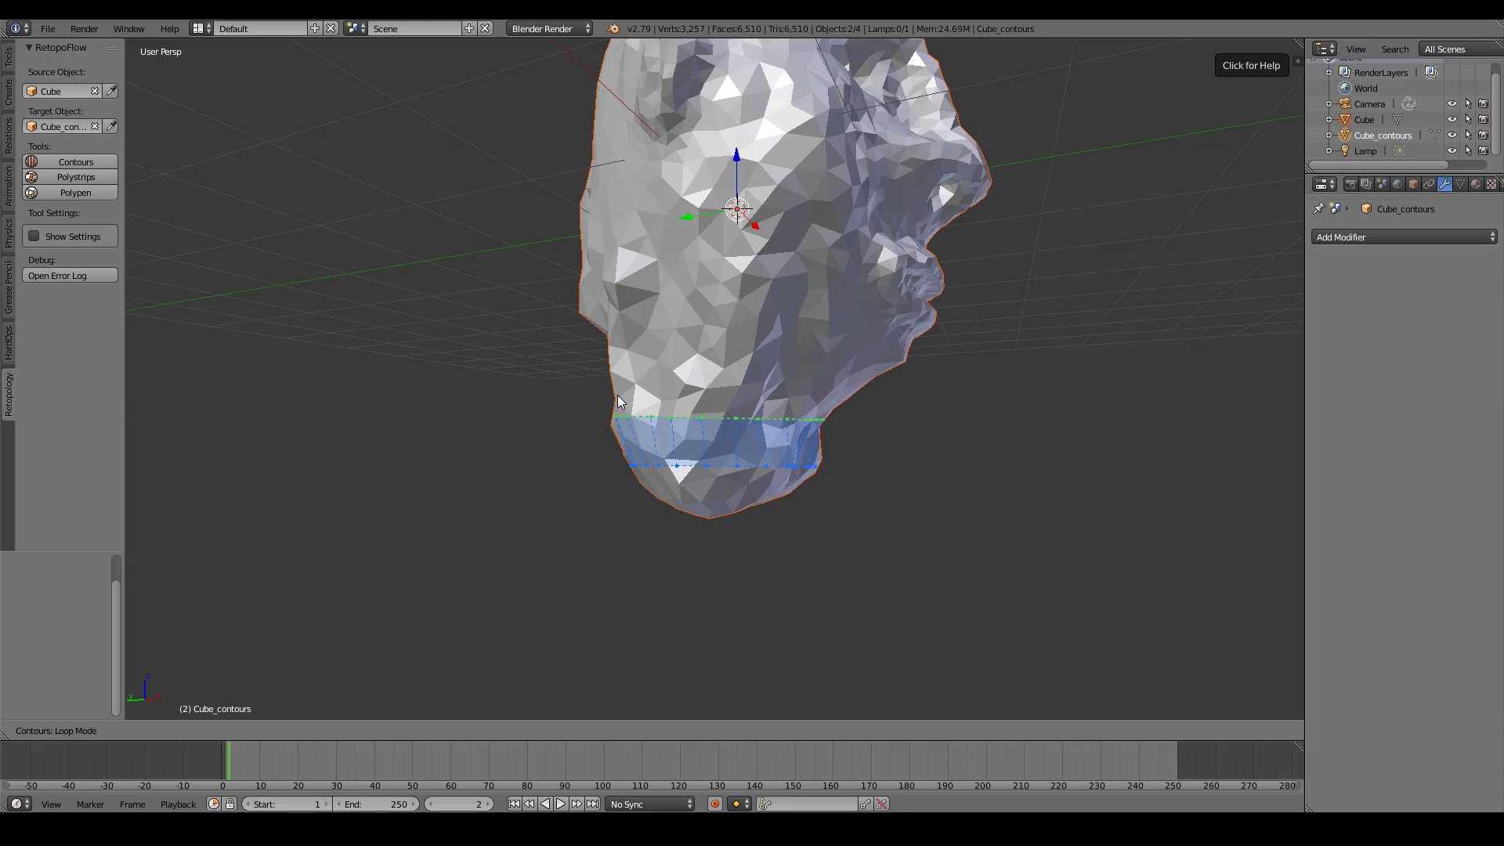
{"action": "left_click_drag", "start_coordinate": [586, 369], "coordinate": [966, 397]}
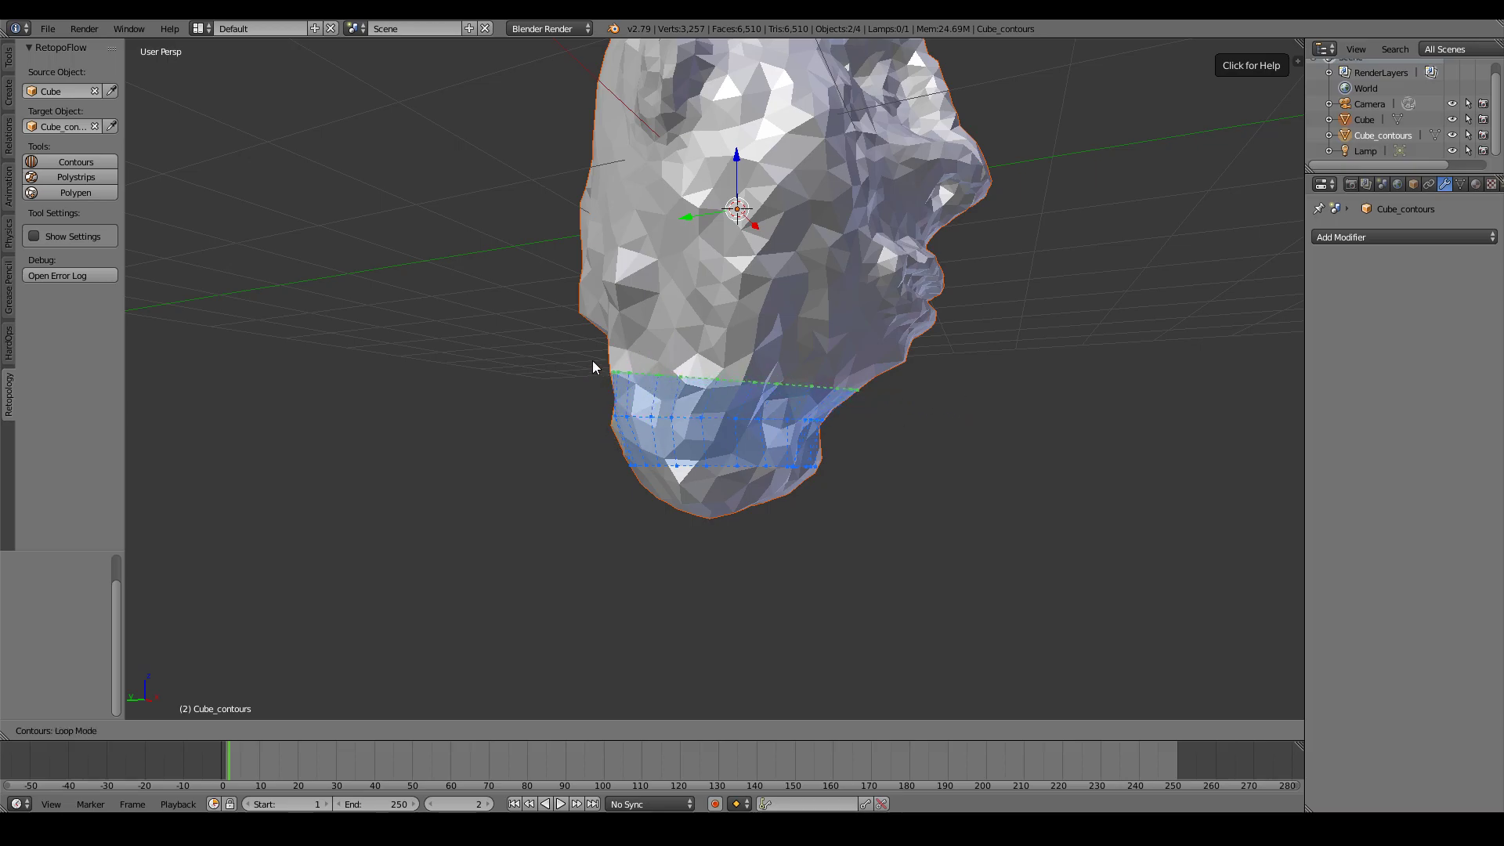
{"action": "left_click_drag", "start_coordinate": [750, 350], "coordinate": [976, 382]}
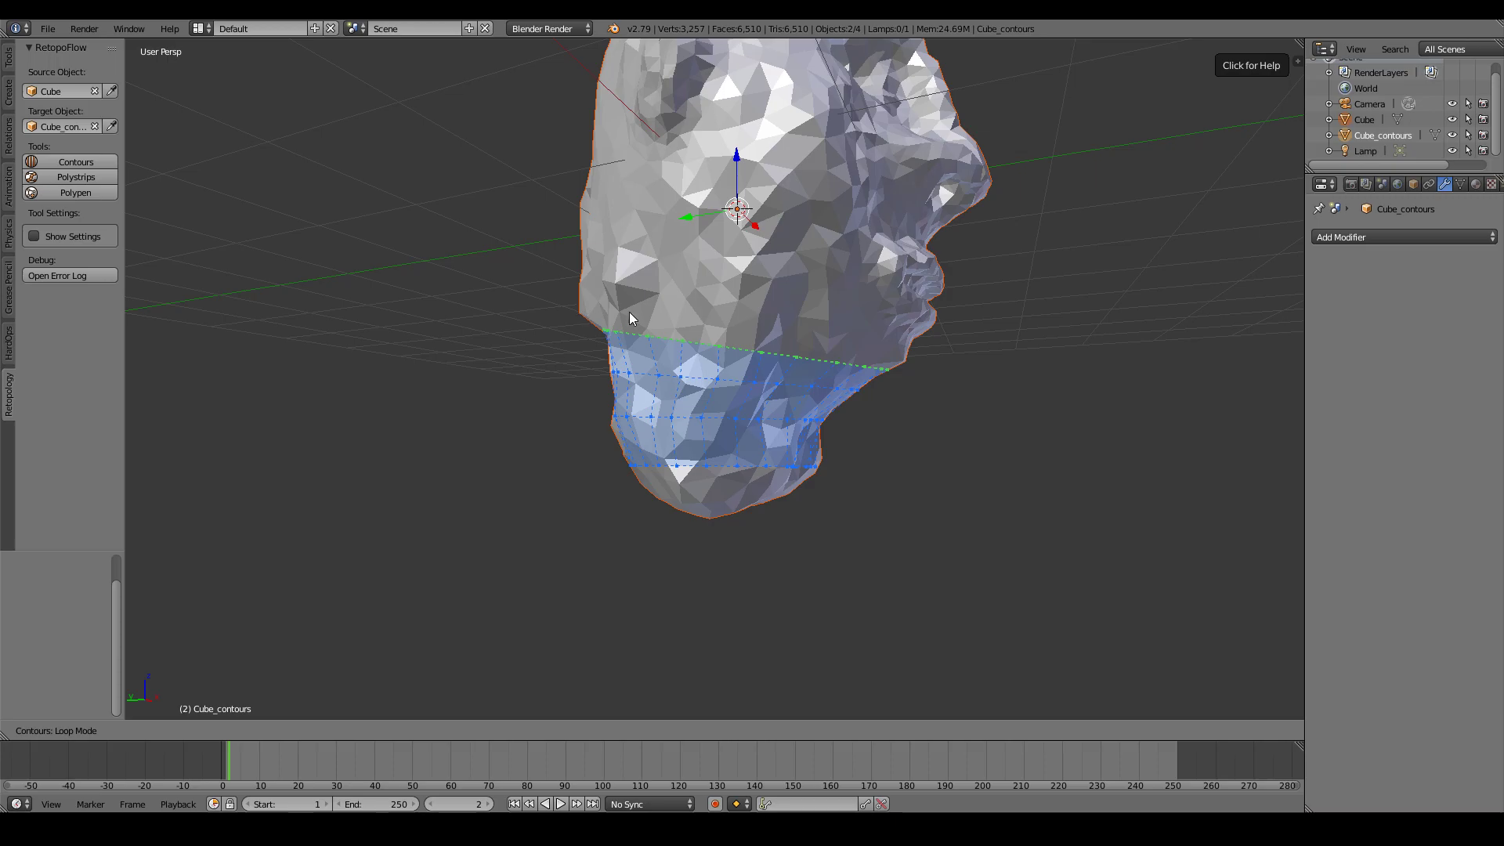
{"action": "mouse_move", "coordinate": [1028, 500]}
{"action": "middle_mouse_down"}
{"action": "mouse_move", "coordinate": [826, 490]}
{"action": "mouse_move", "coordinate": [954, 514]}
{"action": "mouse_move", "coordinate": [1117, 430]}
{"action": "mouse_move", "coordinate": [865, 497]}
{"action": "mouse_move", "coordinate": [1088, 514]}
{"action": "mouse_move", "coordinate": [1095, 527]}
{"action": "middle_mouse_up"}
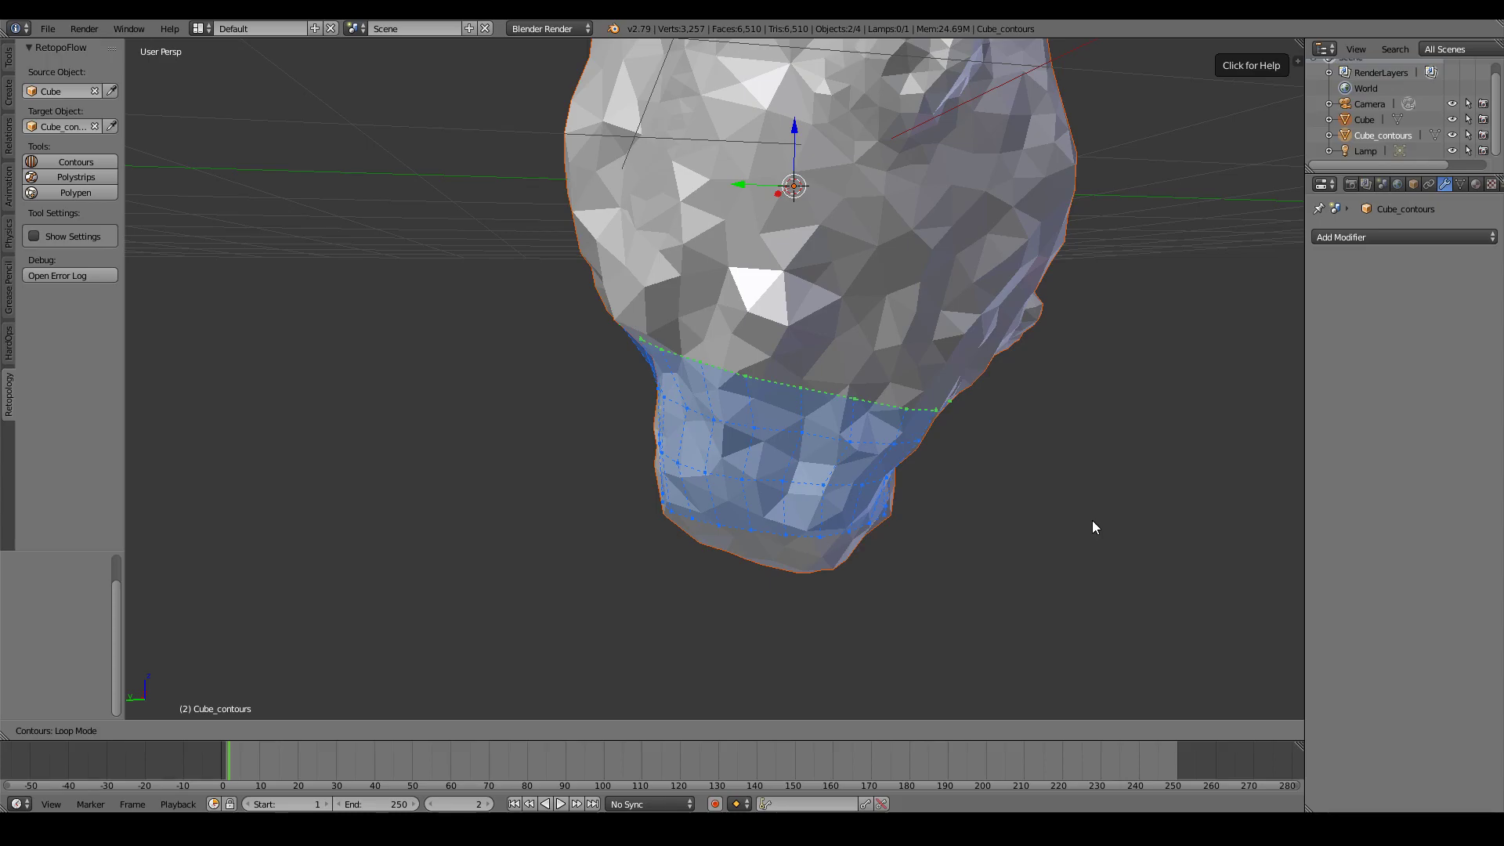
{"action": "key", "text": "Tab"}
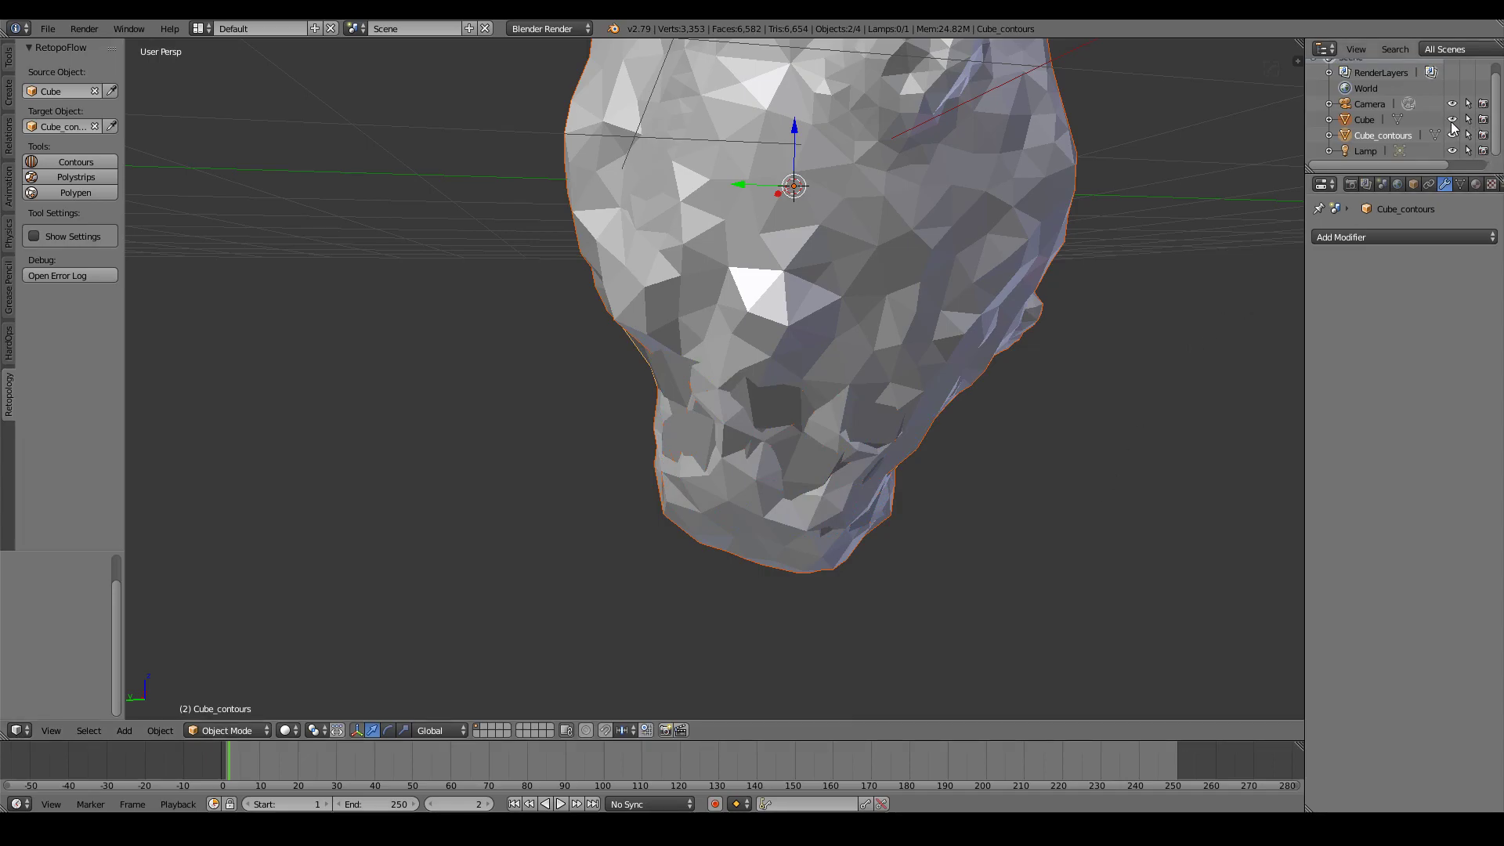
{"action": "left_click", "coordinate": [1453, 119]}
{"action": "mouse_move", "coordinate": [1039, 529]}
{"action": "middle_mouse_down"}
{"action": "mouse_move", "coordinate": [722, 528]}
{"action": "mouse_move", "coordinate": [725, 614]}
{"action": "mouse_move", "coordinate": [977, 527]}
{"action": "mouse_move", "coordinate": [1060, 473]}
{"action": "mouse_move", "coordinate": [1062, 503]}
{"action": "middle_mouse_up"}
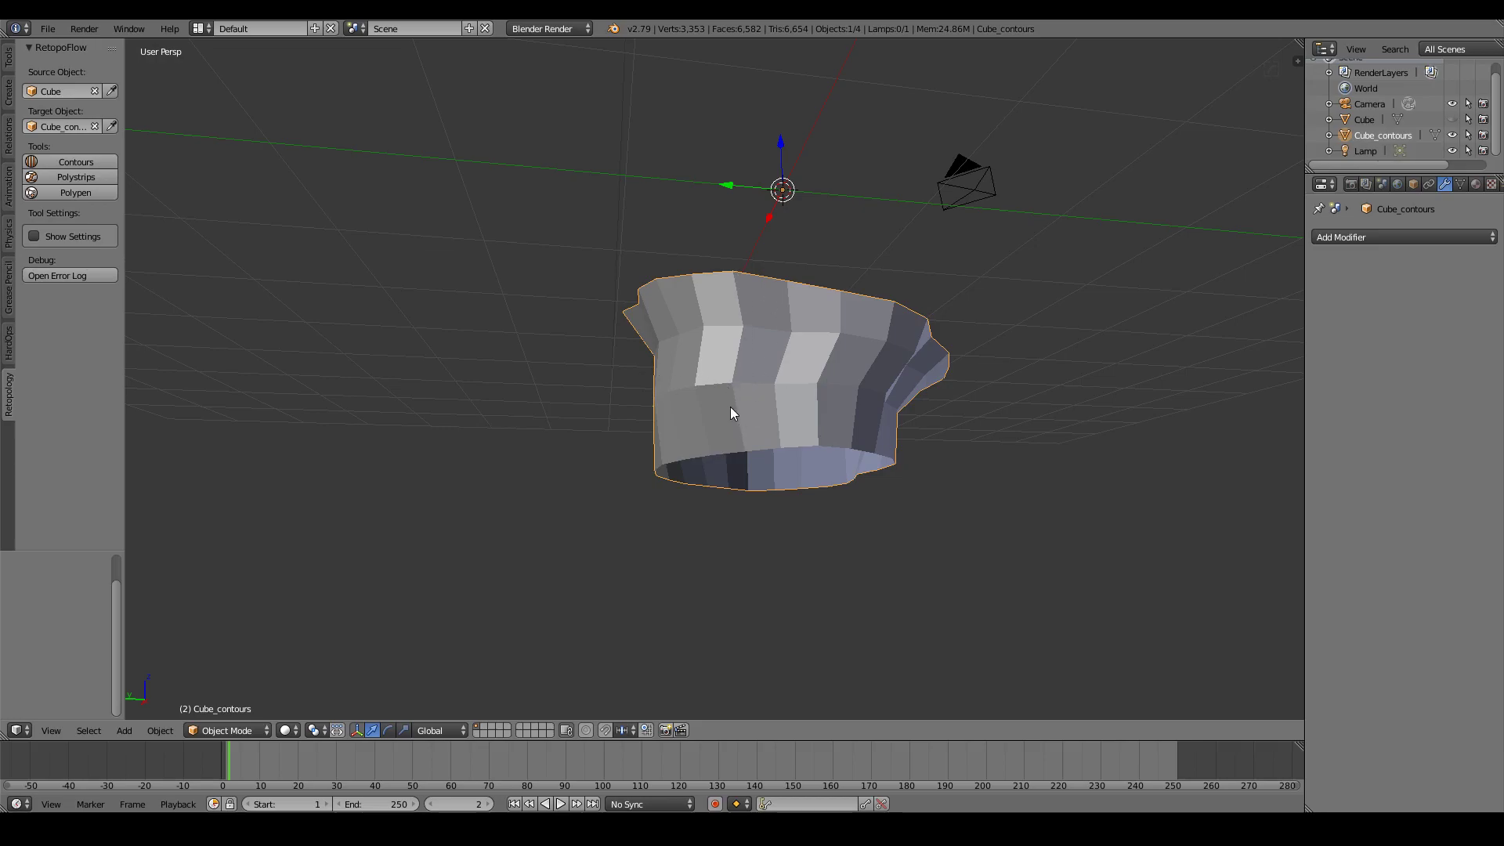
{"action": "left_click", "coordinate": [29, 241]}
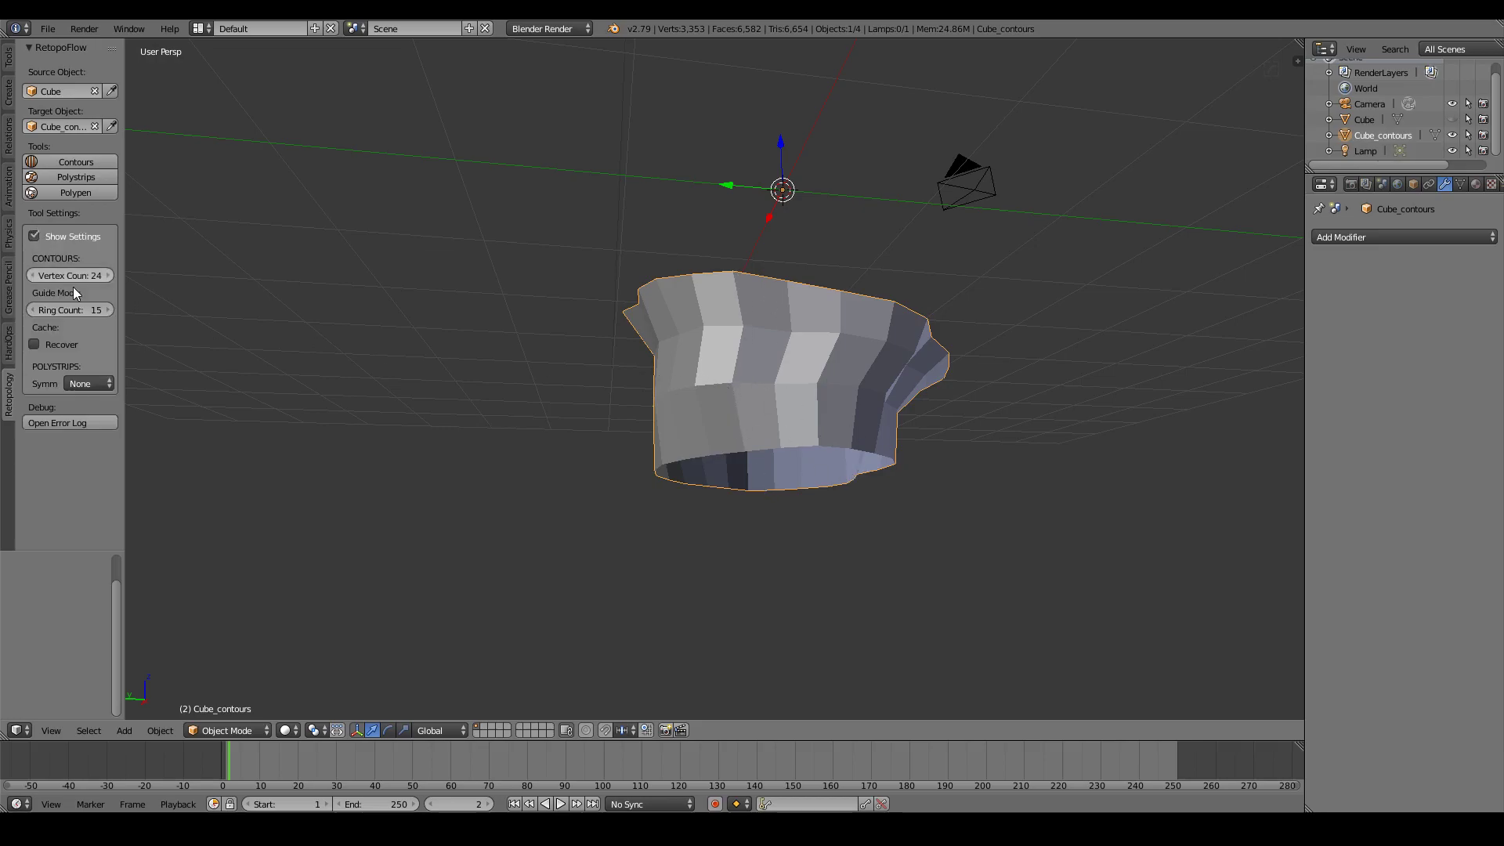
{"action": "left_click", "coordinate": [95, 244]}
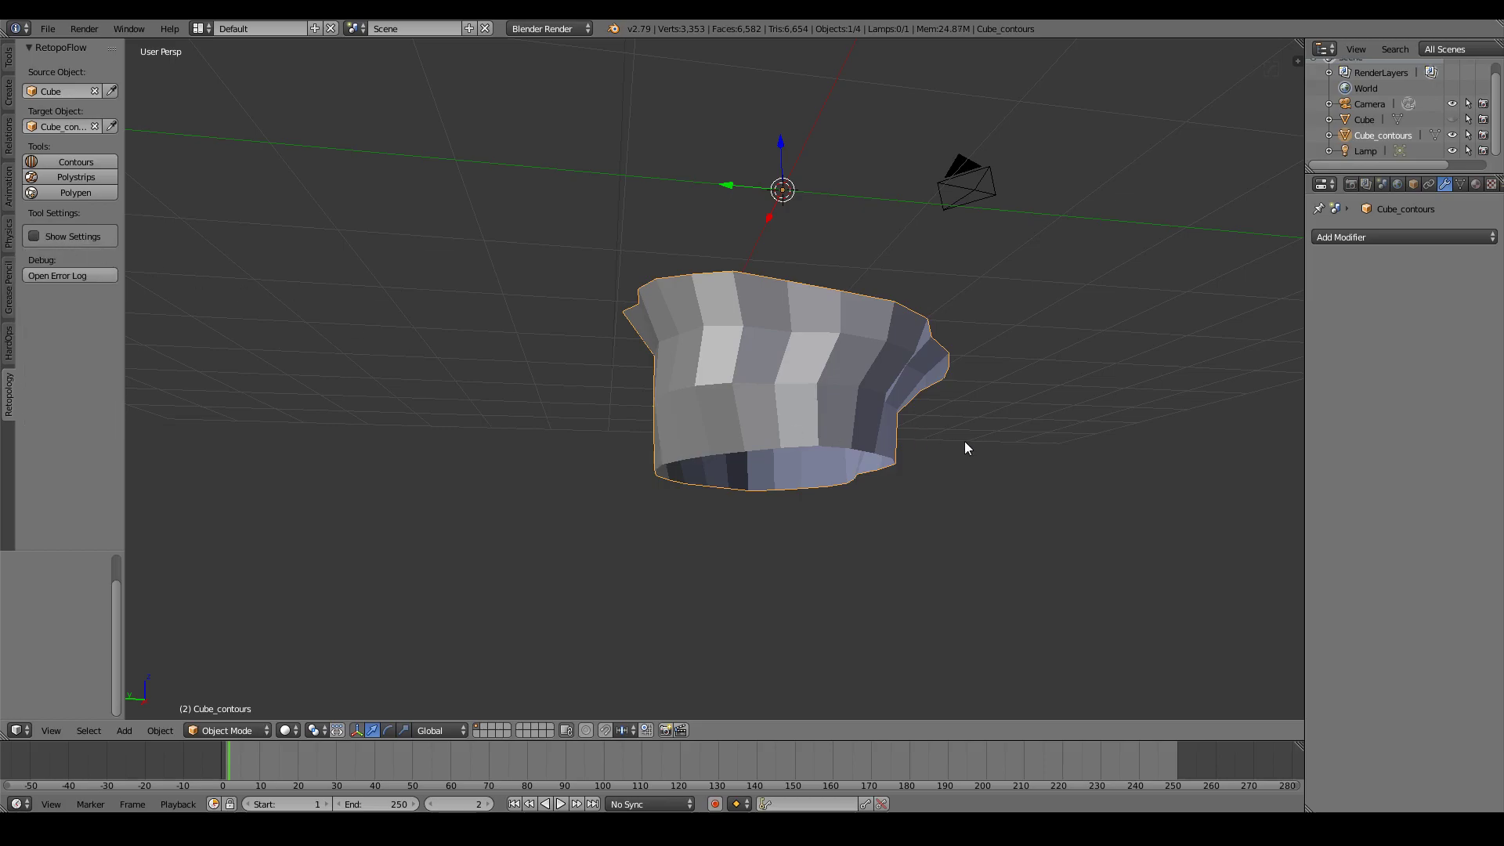
{"action": "mouse_move", "coordinate": [965, 440]}
{"action": "middle_mouse_down"}
{"action": "mouse_move", "coordinate": [721, 482]}
{"action": "mouse_move", "coordinate": [564, 557]}
{"action": "mouse_move", "coordinate": [882, 558]}
{"action": "mouse_move", "coordinate": [1159, 435]}
{"action": "mouse_move", "coordinate": [950, 410]}
{"action": "mouse_move", "coordinate": [749, 470]}
{"action": "mouse_move", "coordinate": [969, 515]}
{"action": "middle_mouse_up"}
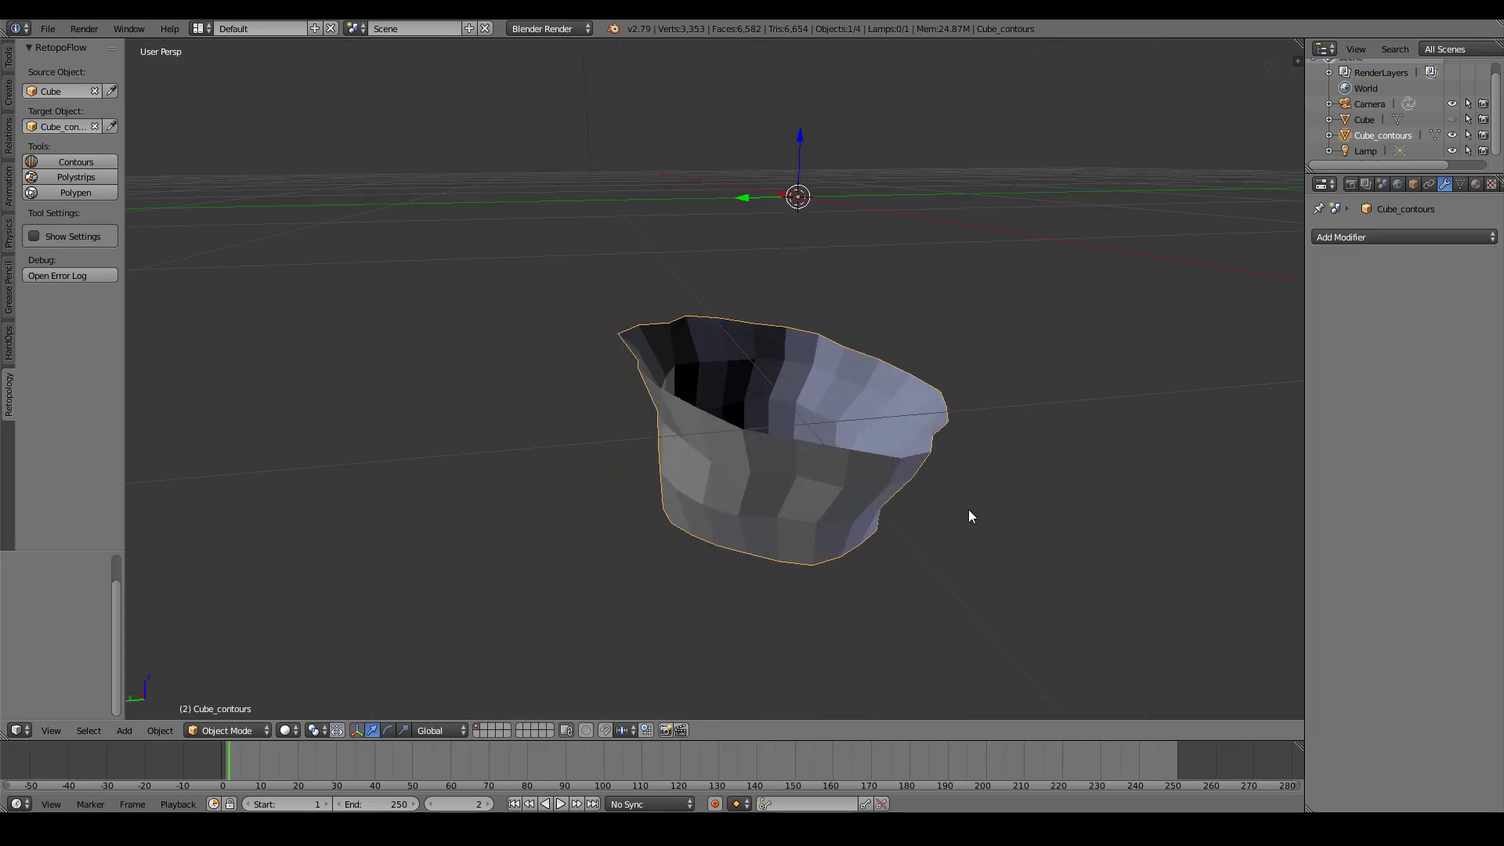
{"action": "scroll", "coordinate": [970, 515], "scroll_direction": "down", "scroll_amount": 2}
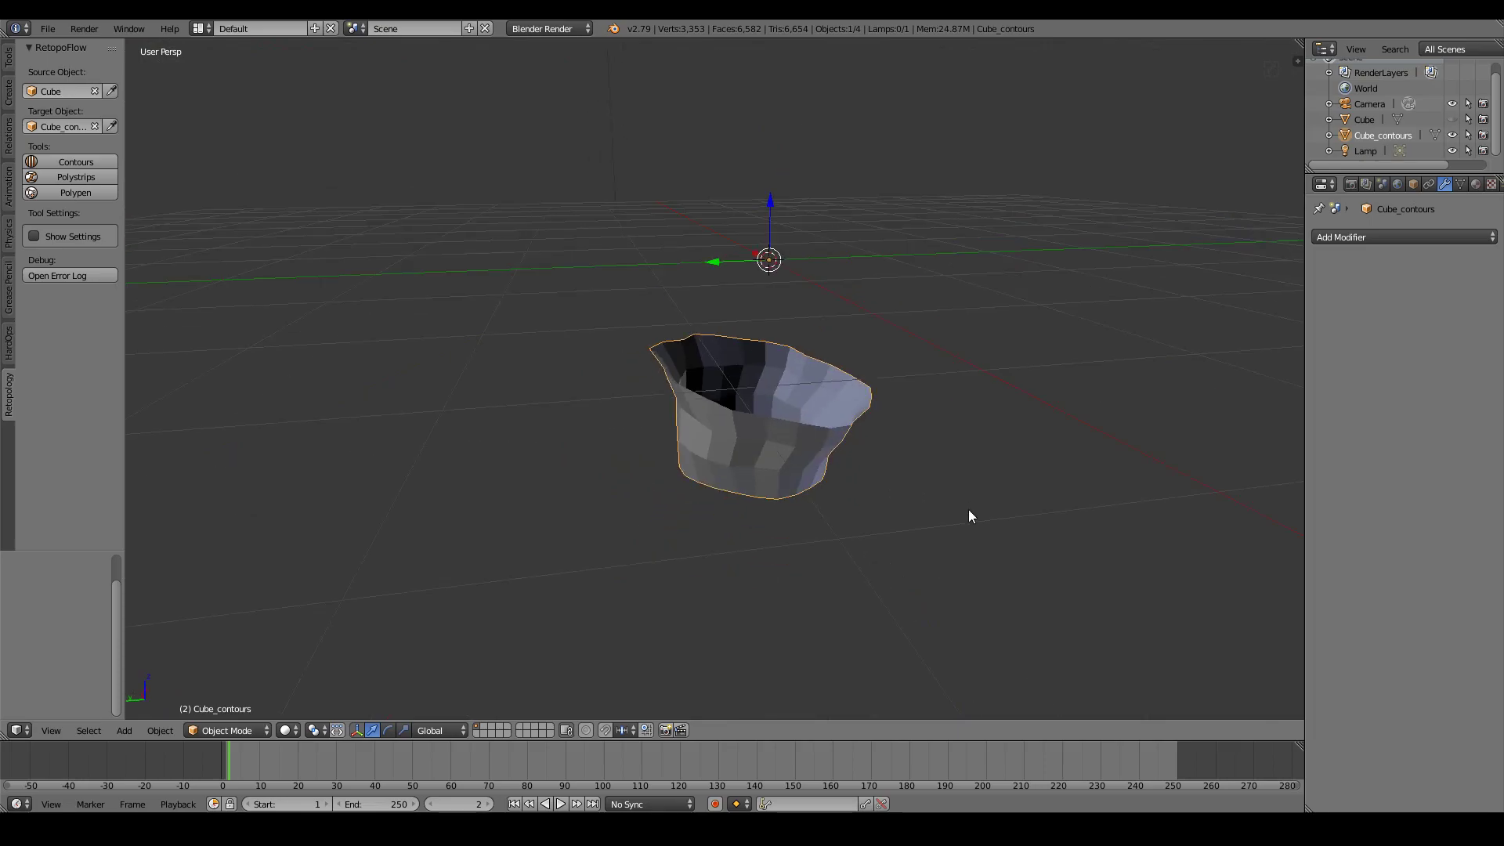
{"action": "left_click", "coordinate": [1453, 120]}
{"action": "middle_click_drag", "start_coordinate": [1076, 446], "coordinate": [901, 431]}
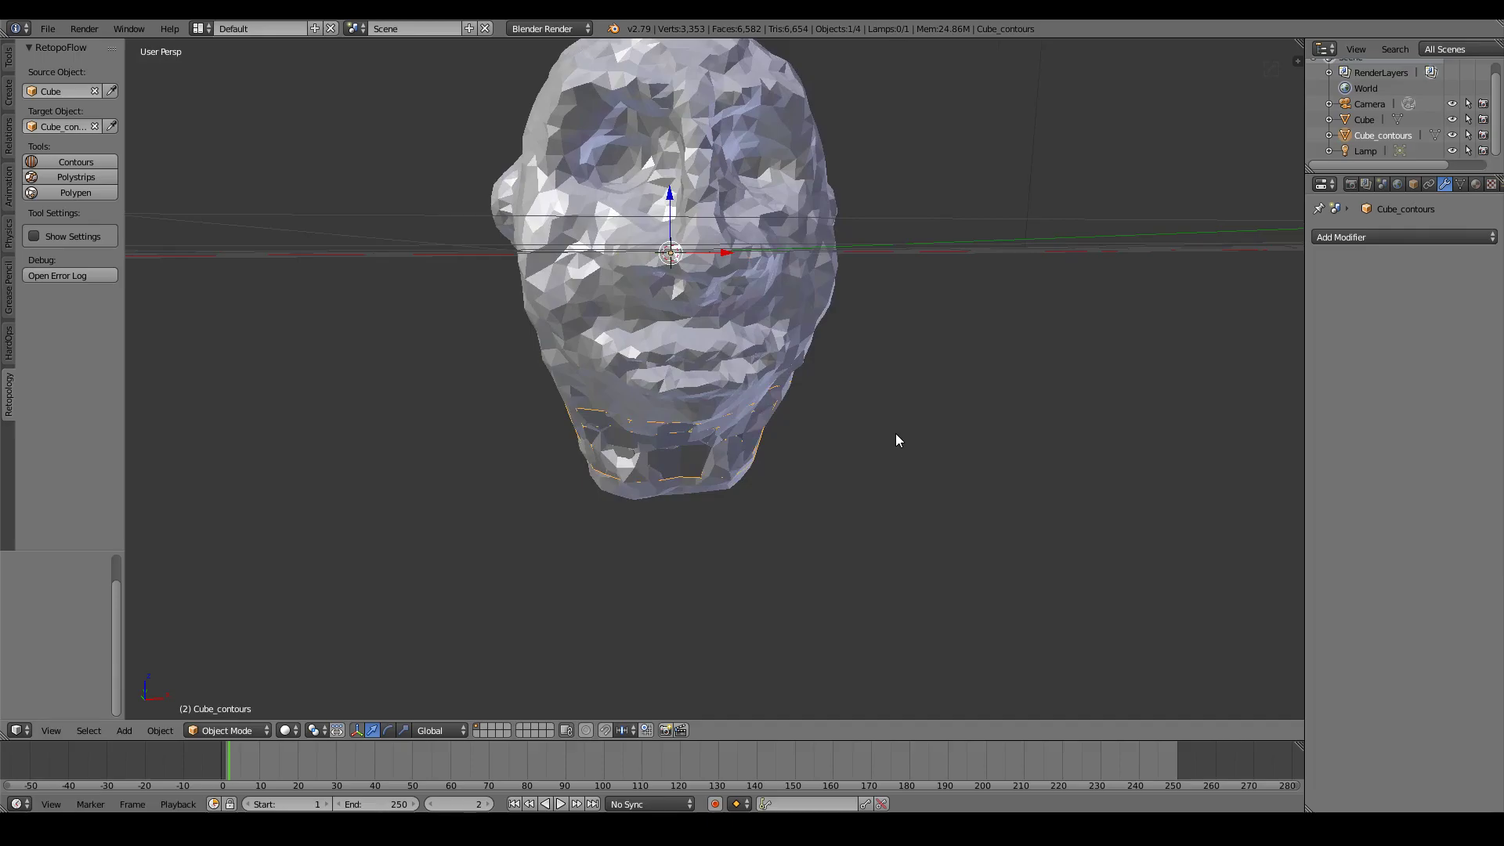
{"action": "scroll", "coordinate": [895, 434], "scroll_direction": "down", "scroll_amount": 3}
{"action": "mouse_move", "coordinate": [849, 478]}
{"action": "middle_mouse_down"}
{"action": "mouse_move", "coordinate": [1045, 467]}
{"action": "mouse_move", "coordinate": [732, 472]}
{"action": "mouse_move", "coordinate": [882, 481]}
{"action": "mouse_move", "coordinate": [899, 519]}
{"action": "middle_mouse_up"}
{"action": "scroll", "coordinate": [880, 476], "scroll_direction": "up", "scroll_amount": 1}
{"action": "mouse_move", "coordinate": [726, 483]}
{"action": "middle_mouse_down"}
{"action": "mouse_move", "coordinate": [796, 527]}
{"action": "mouse_move", "coordinate": [1023, 520]}
{"action": "mouse_move", "coordinate": [725, 514]}
{"action": "middle_mouse_up"}
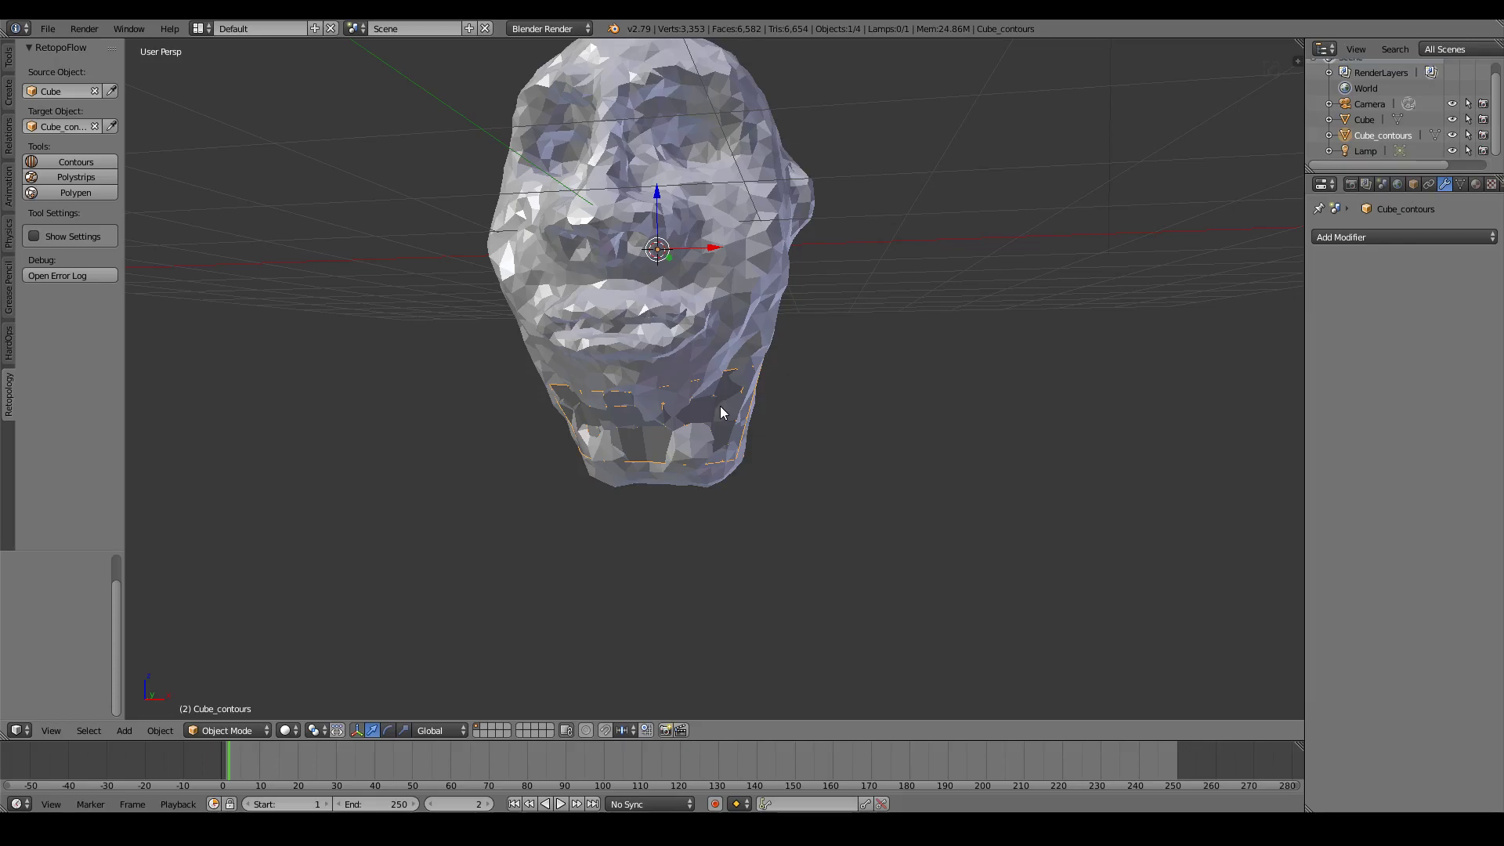
{"action": "mouse_move", "coordinate": [537, 411]}
{"action": "middle_mouse_down"}
{"action": "mouse_move", "coordinate": [666, 425]}
{"action": "mouse_move", "coordinate": [975, 384]}
{"action": "mouse_move", "coordinate": [984, 281]}
{"action": "mouse_move", "coordinate": [813, 402]}
{"action": "mouse_move", "coordinate": [702, 442]}
{"action": "mouse_move", "coordinate": [819, 462]}
{"action": "mouse_move", "coordinate": [636, 492]}
{"action": "mouse_move", "coordinate": [593, 474]}
{"action": "middle_mouse_up"}
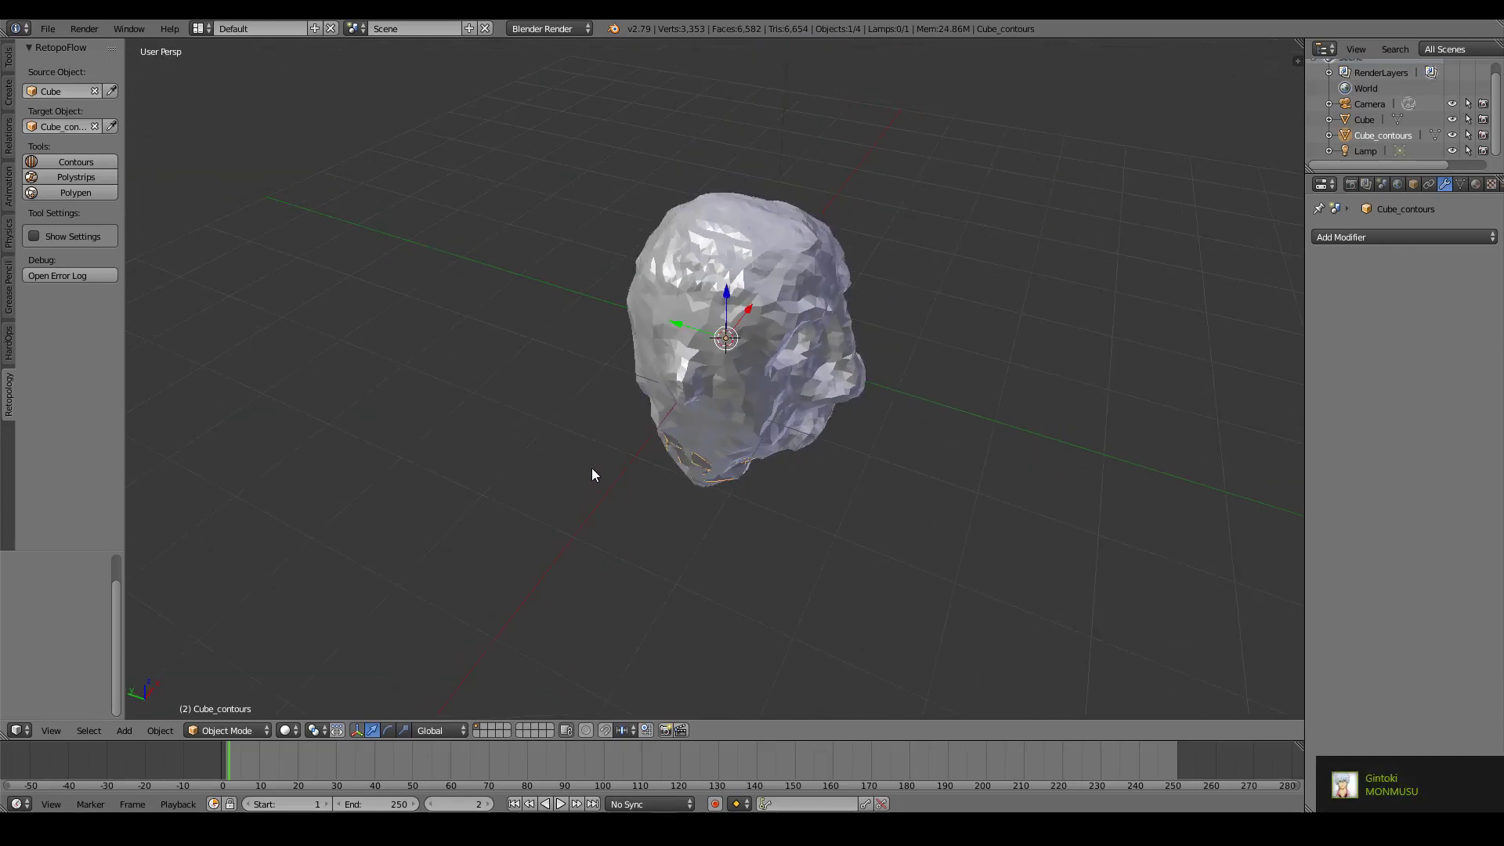
{"action": "middle_click_drag", "start_coordinate": [788, 513], "coordinate": [958, 451]}
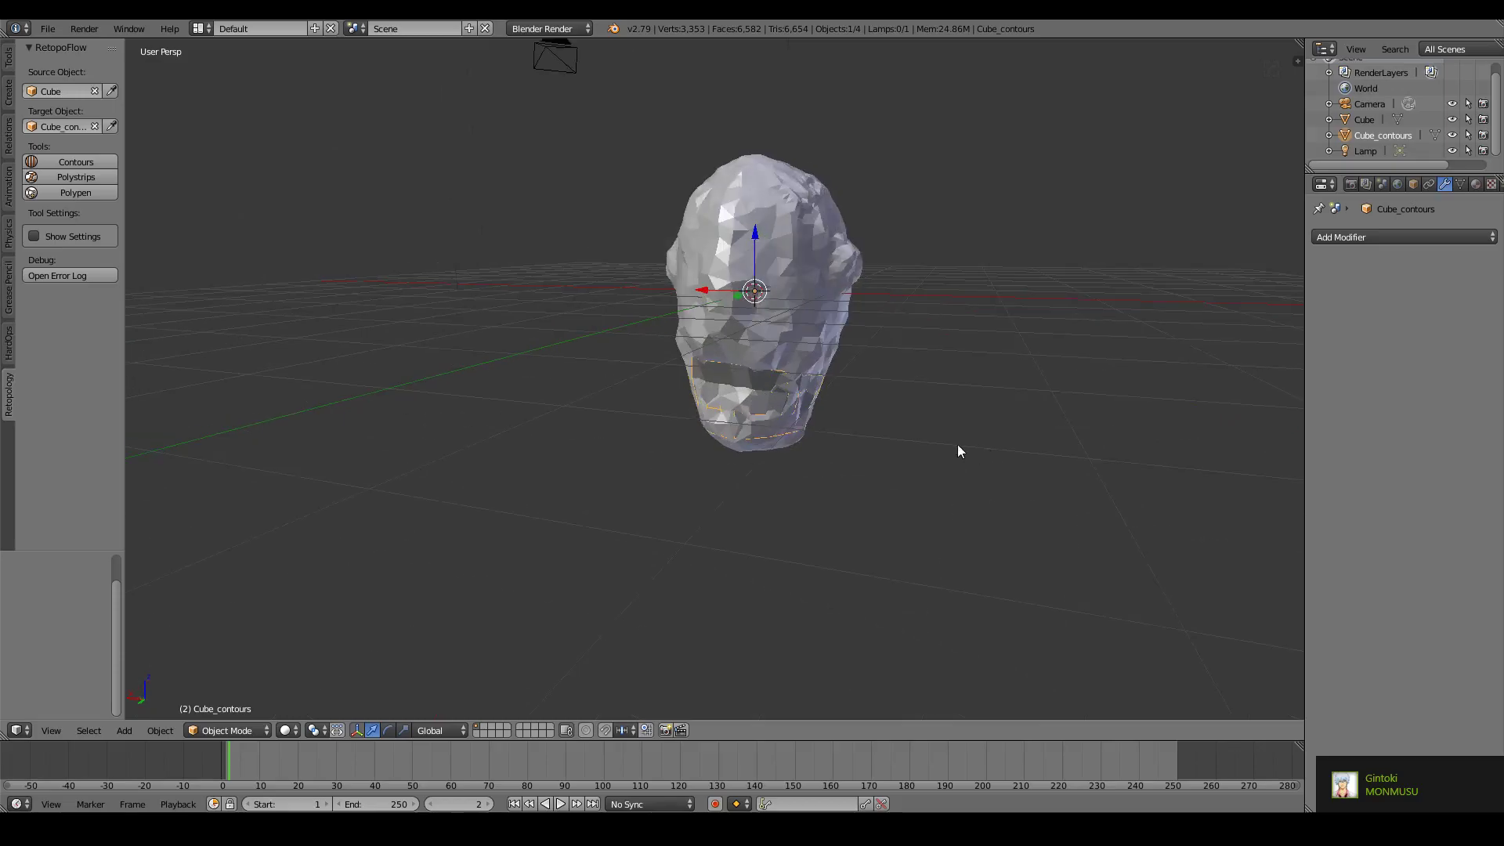
{"action": "scroll", "coordinate": [1036, 481], "scroll_direction": "up", "scroll_amount": 4}
{"action": "mouse_move", "coordinate": [1036, 481]}
{"action": "middle_mouse_down"}
{"action": "mouse_move", "coordinate": [970, 375]}
{"action": "mouse_move", "coordinate": [876, 386]}
{"action": "middle_mouse_up"}
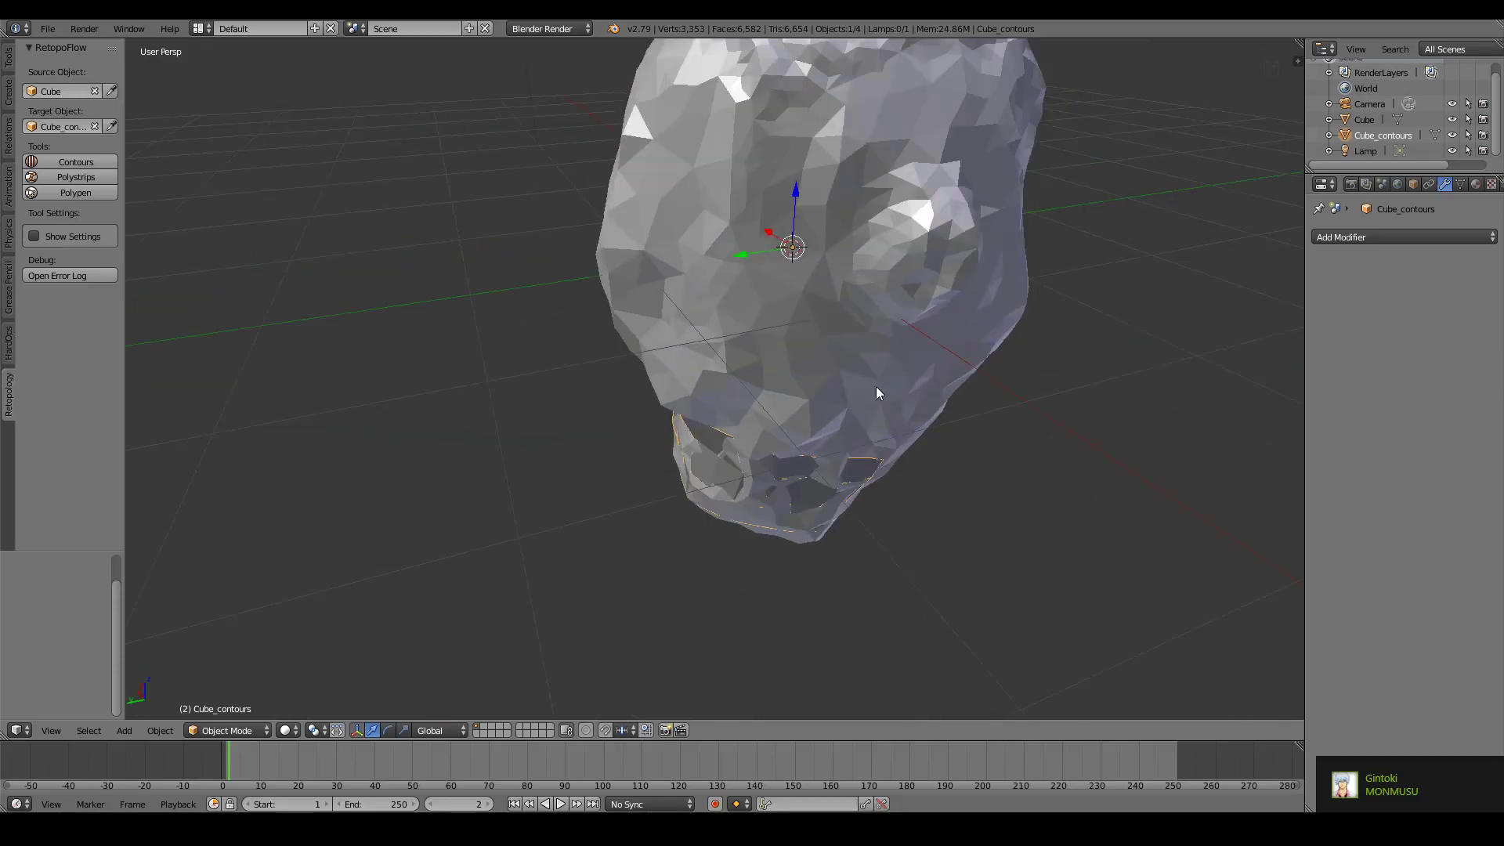
Start Polystrips and draw two side-by-side strips from the jaw up the head.
{"action": "left_click", "coordinate": [83, 177]}
{"action": "scroll", "coordinate": [736, 410], "scroll_direction": "down", "scroll_amount": 3}
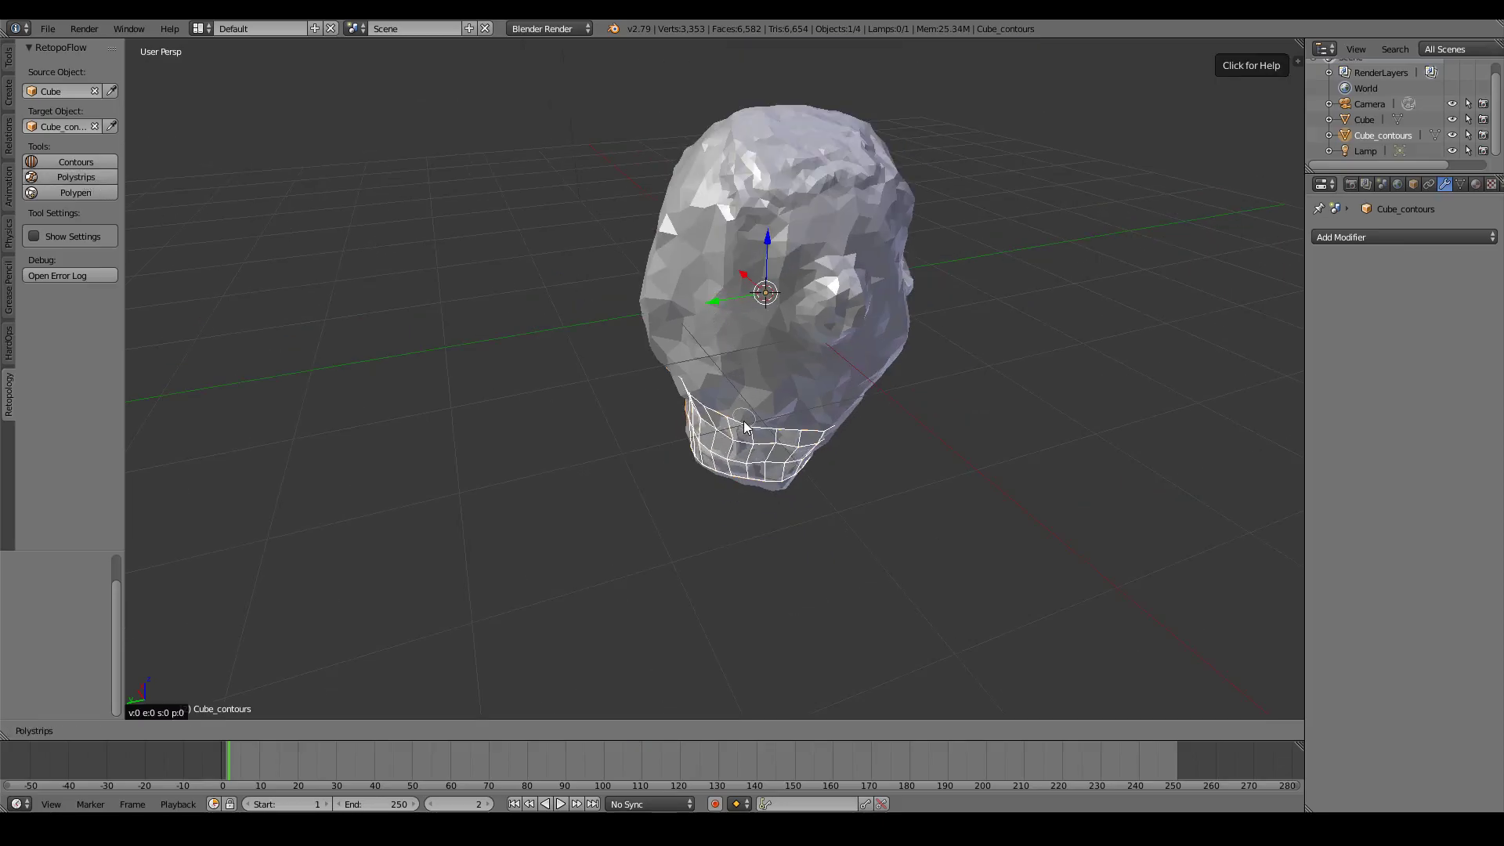
{"action": "left_click_drag", "start_coordinate": [736, 410], "coordinate": [799, 174]}
{"action": "middle_click_drag", "start_coordinate": [803, 364], "coordinate": [740, 341]}
{"action": "left_click_drag", "start_coordinate": [740, 340], "coordinate": [775, 135]}
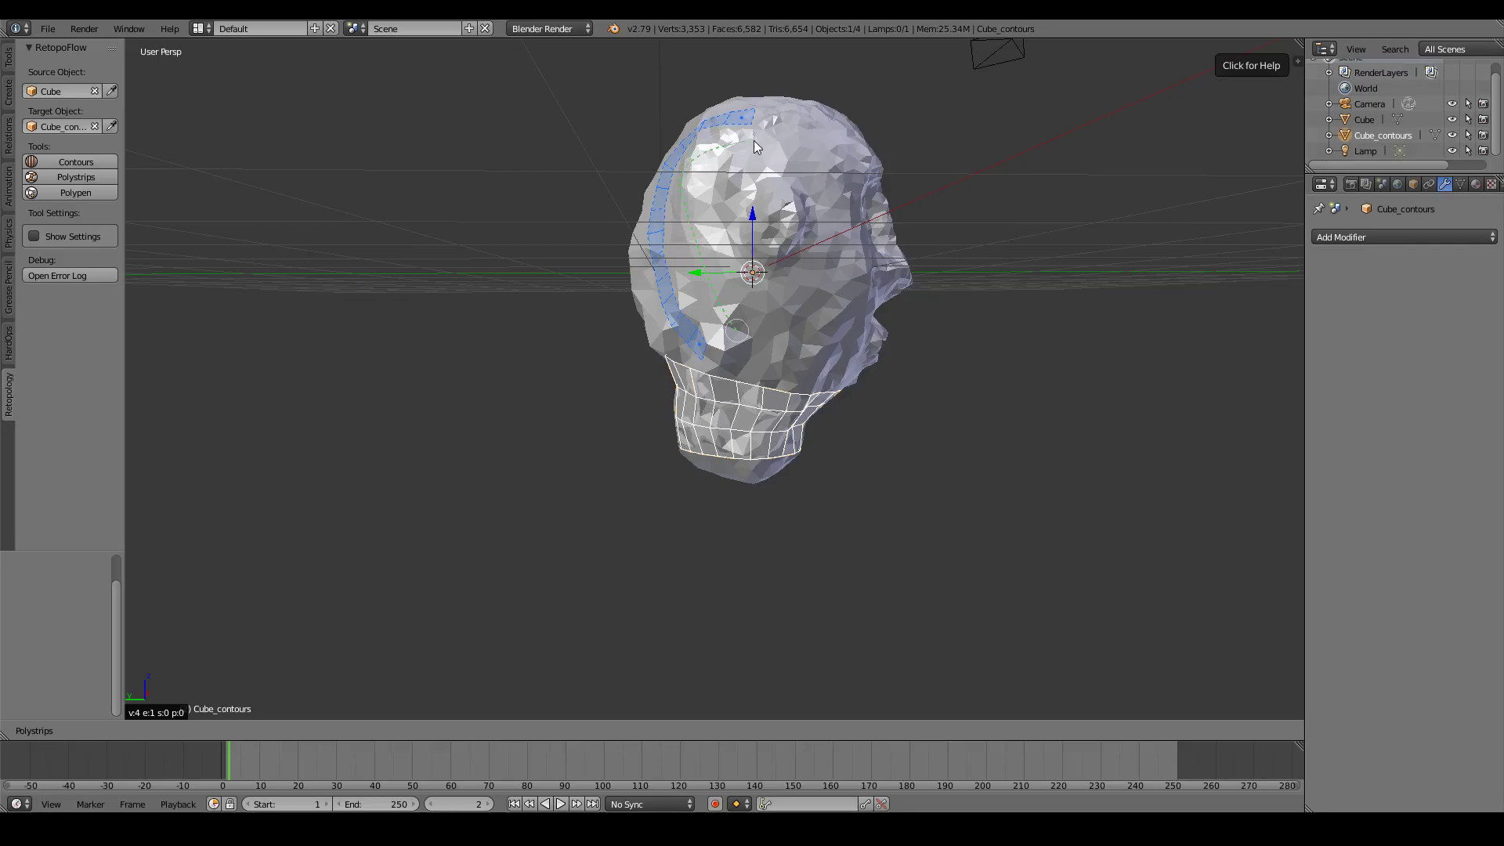
{"action": "mouse_move", "coordinate": [816, 232]}
{"action": "middle_mouse_down"}
{"action": "mouse_move", "coordinate": [874, 290]}
{"action": "mouse_move", "coordinate": [846, 271]}
{"action": "mouse_move", "coordinate": [793, 321]}
{"action": "mouse_move", "coordinate": [797, 345]}
{"action": "mouse_move", "coordinate": [1068, 252]}
{"action": "mouse_move", "coordinate": [846, 386]}
{"action": "mouse_move", "coordinate": [925, 389]}
{"action": "mouse_move", "coordinate": [859, 356]}
{"action": "middle_mouse_up"}
{"action": "scroll", "coordinate": [926, 390], "scroll_direction": "up", "scroll_amount": 3}
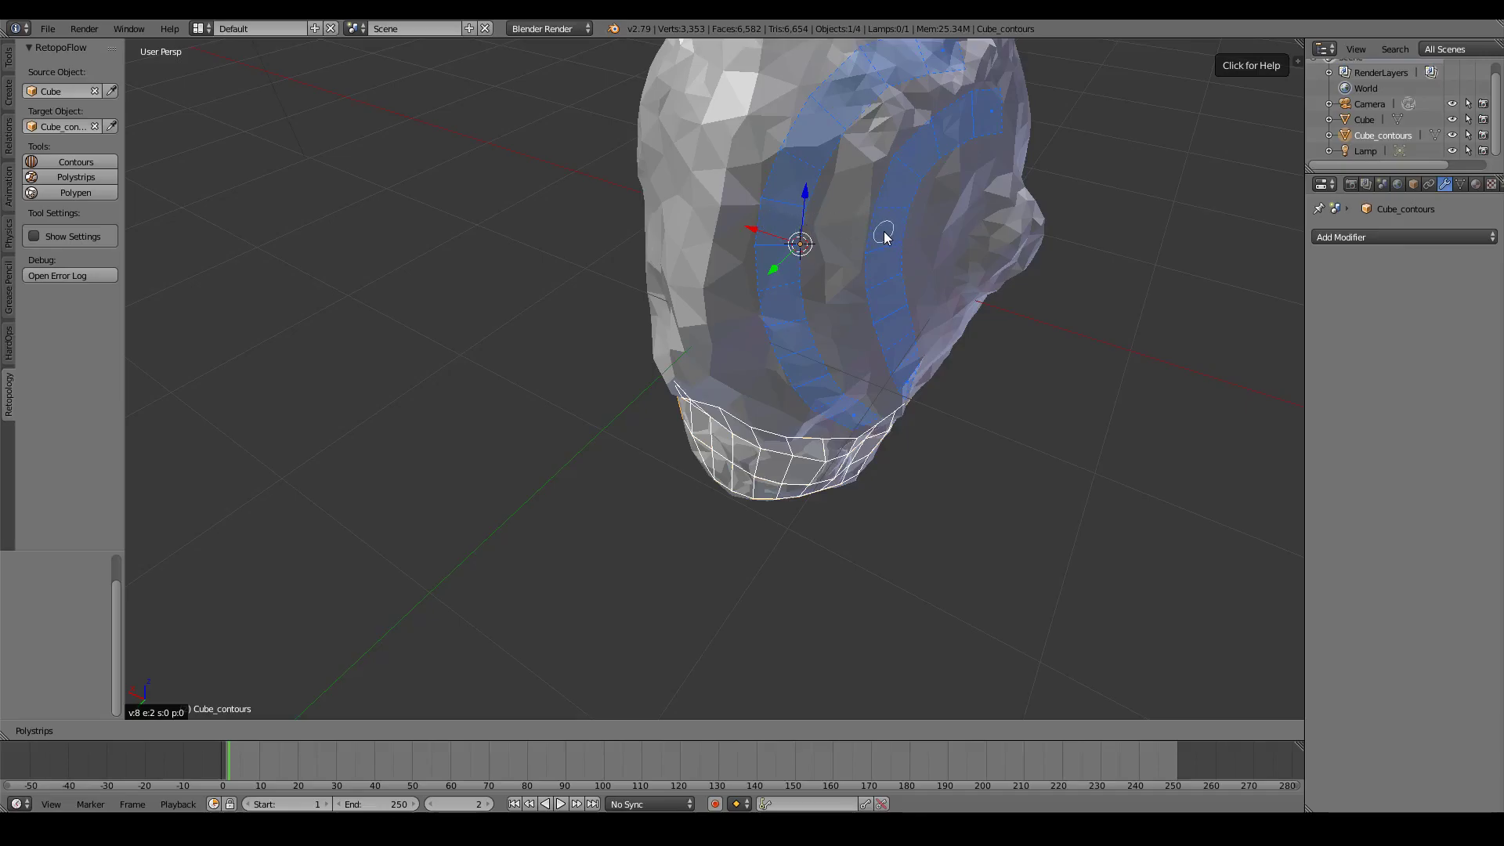
Bridge the two blue strips with a connecting strip, extend it, and commit the polystrips.
{"action": "left_click_drag", "start_coordinate": [780, 223], "coordinate": [826, 251]}
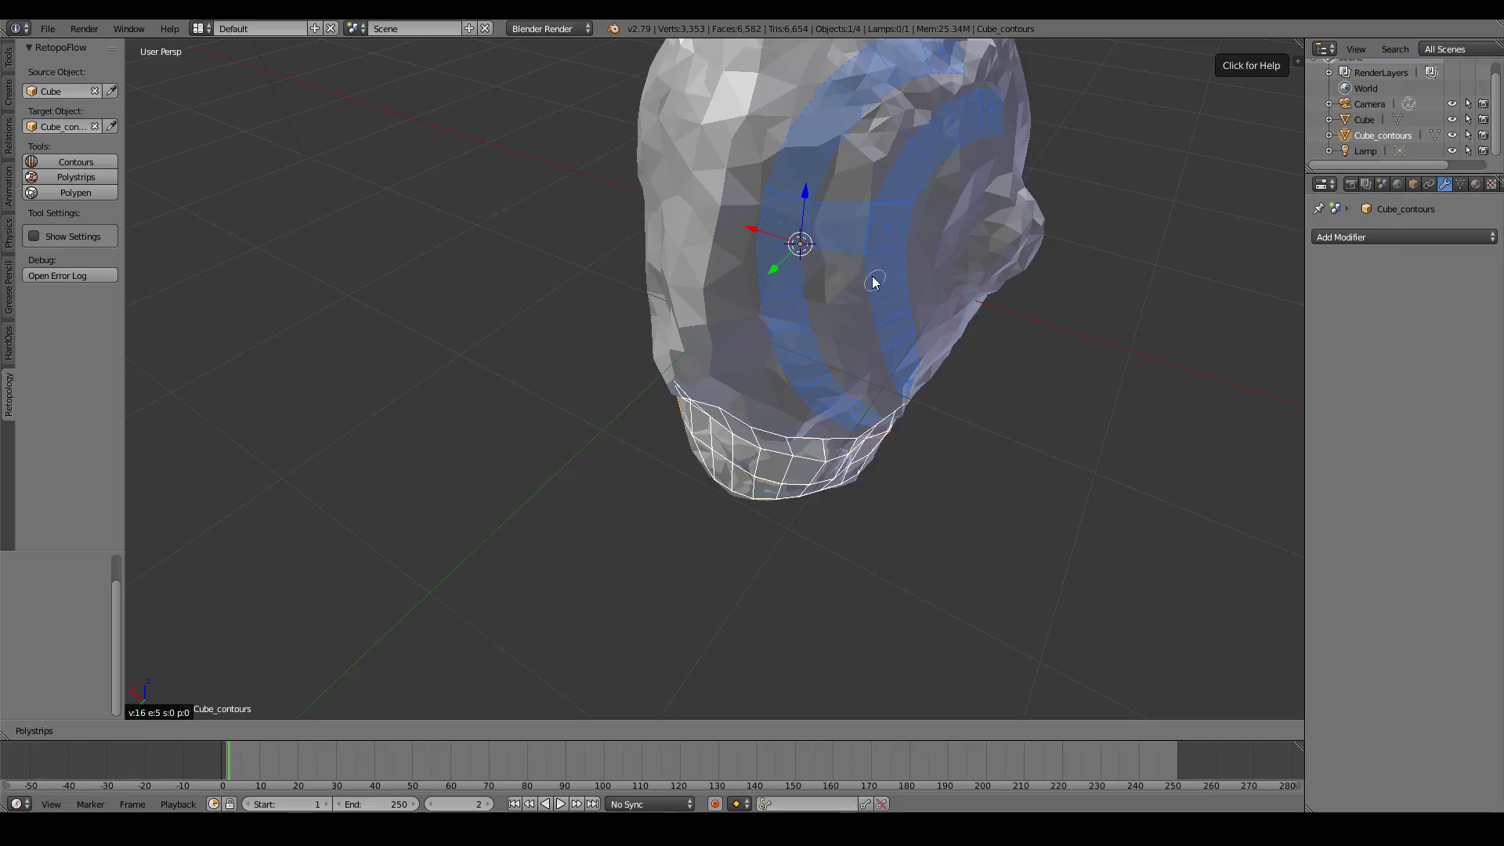
{"action": "middle_click_drag", "start_coordinate": [875, 282], "coordinate": [852, 255]}
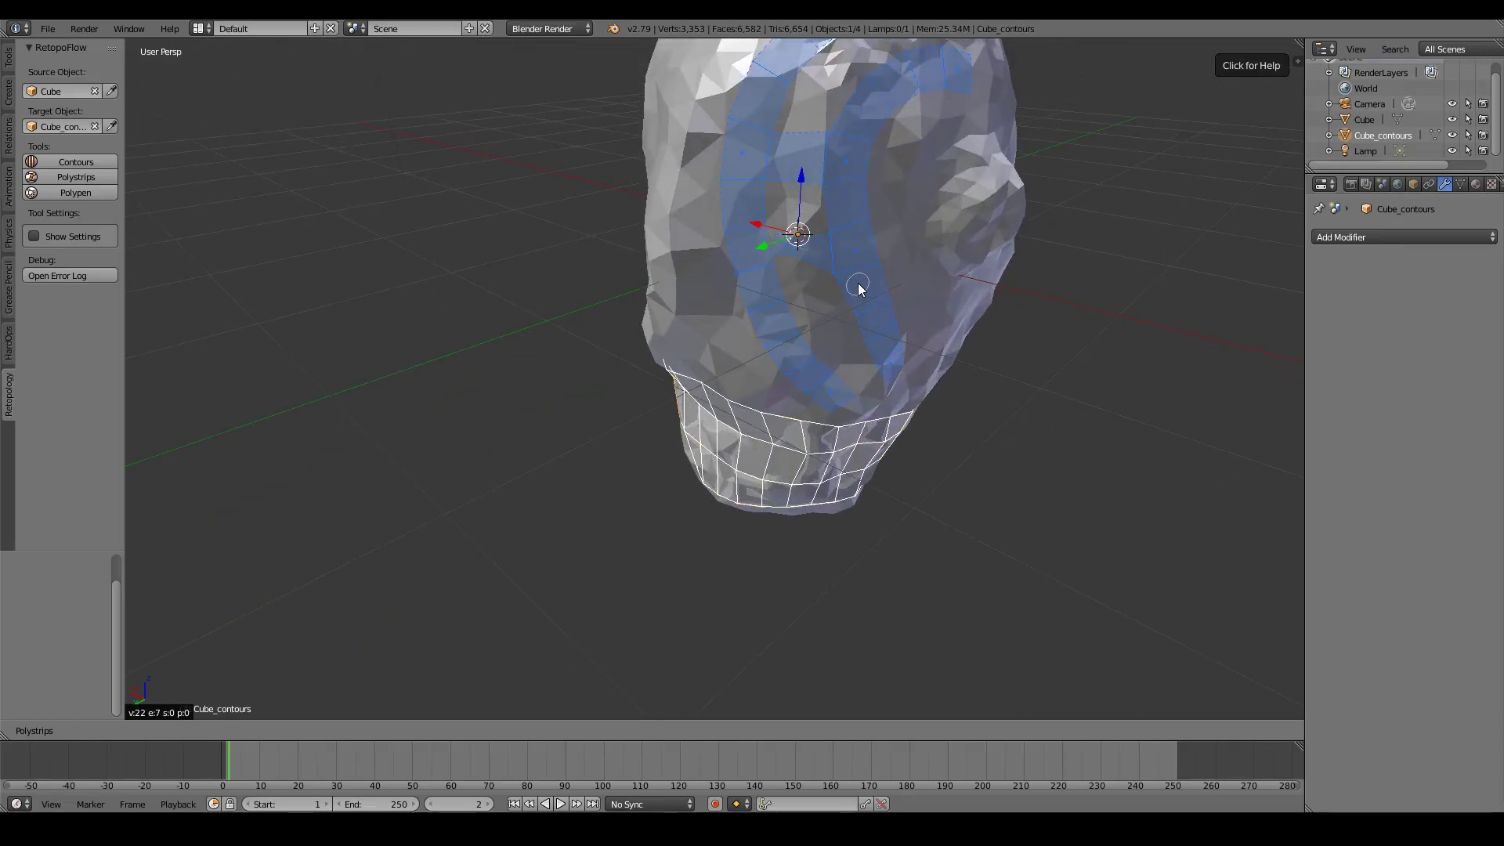
{"action": "scroll", "coordinate": [831, 291], "scroll_direction": "up", "scroll_amount": 2}
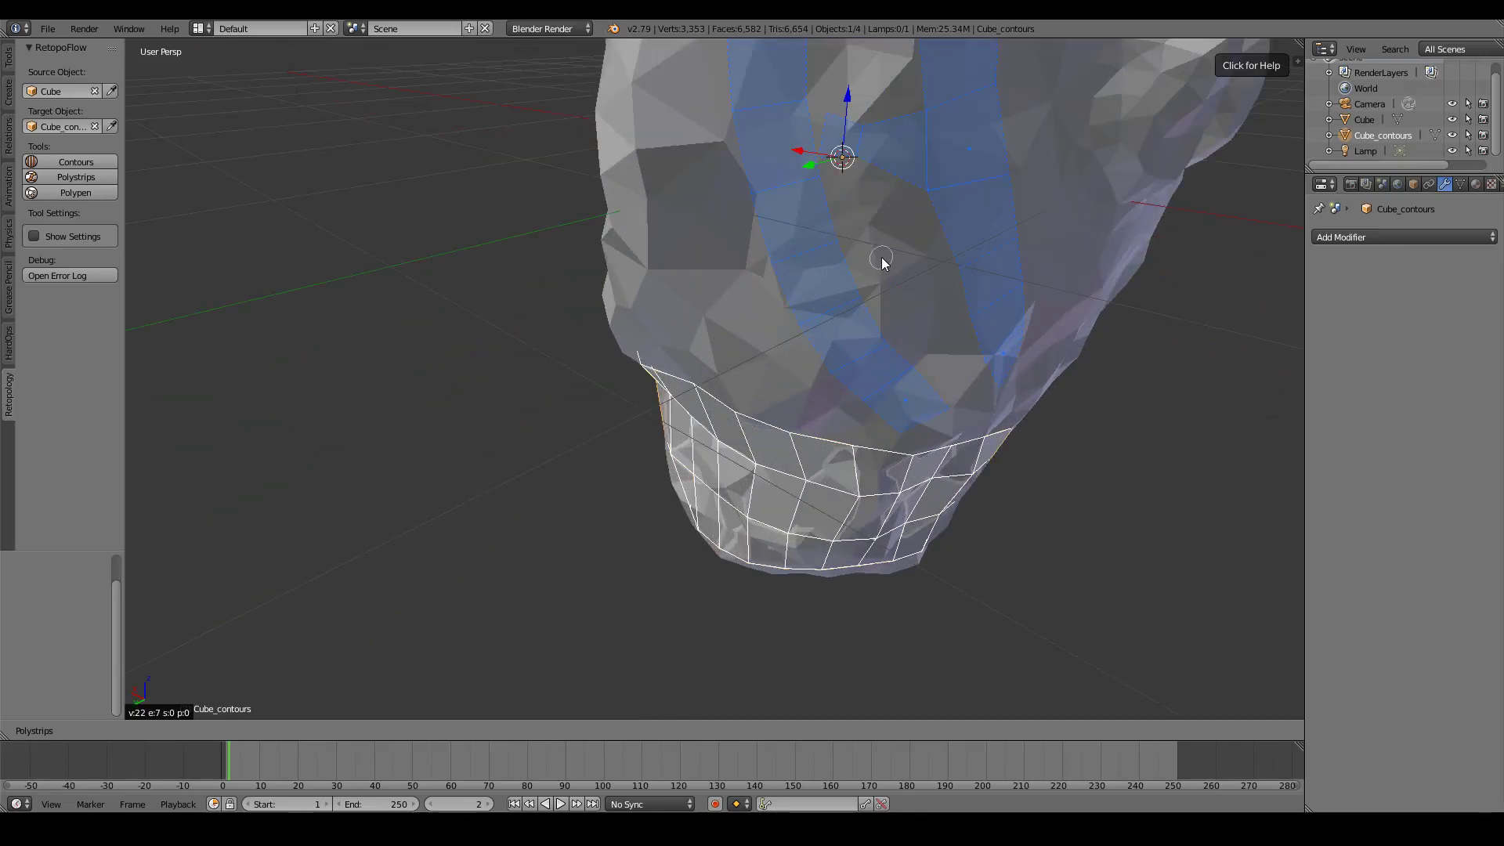
{"action": "scroll", "coordinate": [861, 314], "scroll_direction": "up", "scroll_amount": 2}
{"action": "scroll", "coordinate": [840, 355], "scroll_direction": "up", "scroll_amount": 3}
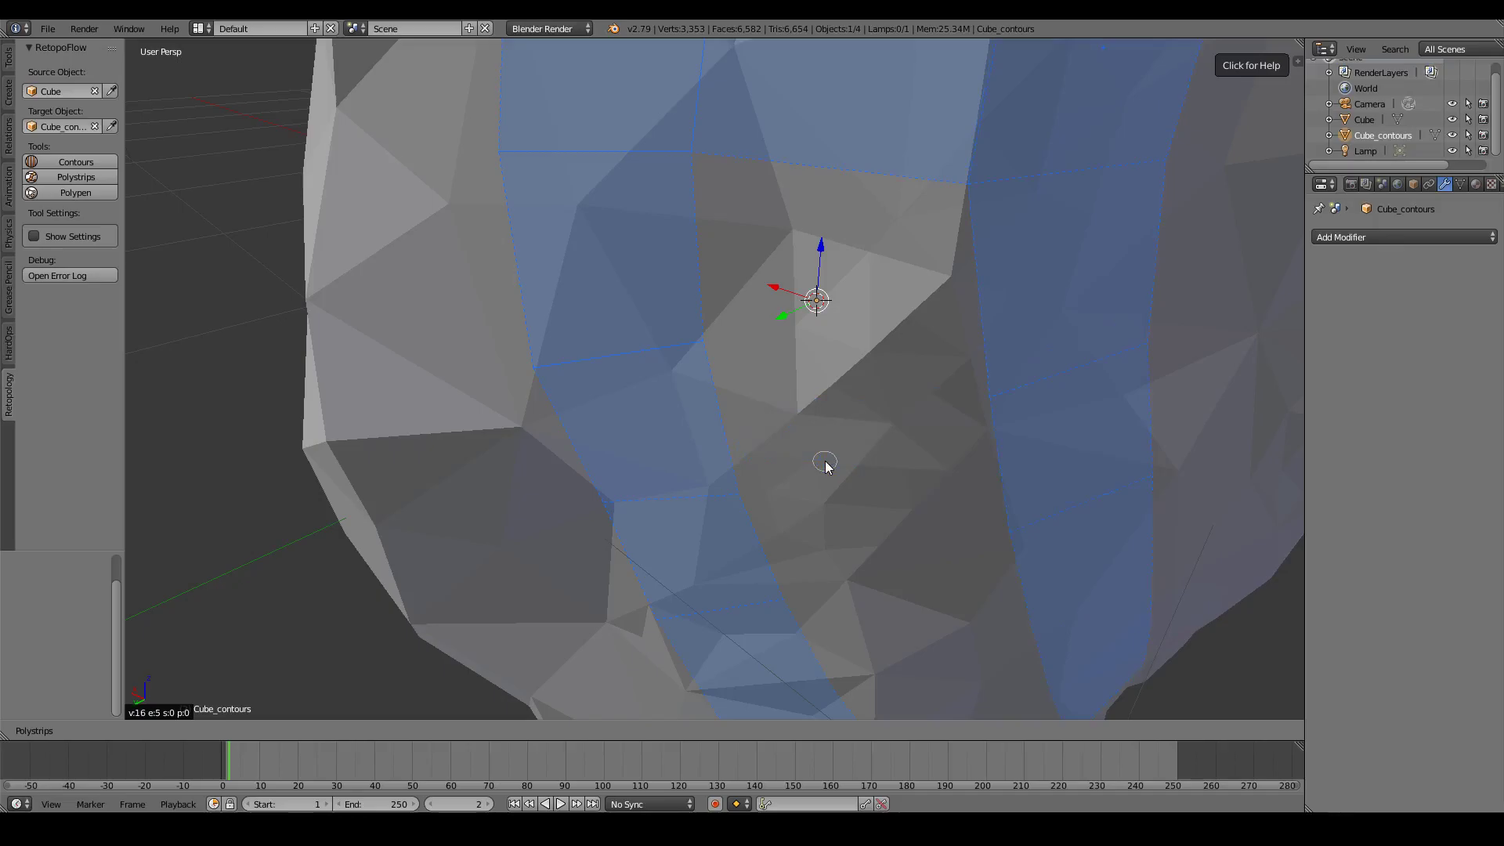
{"action": "key", "text": "Tab"}
Orbit around the head to a side view of the retopology mesh.
{"action": "scroll", "coordinate": [911, 498], "scroll_direction": "down", "scroll_amount": 5}
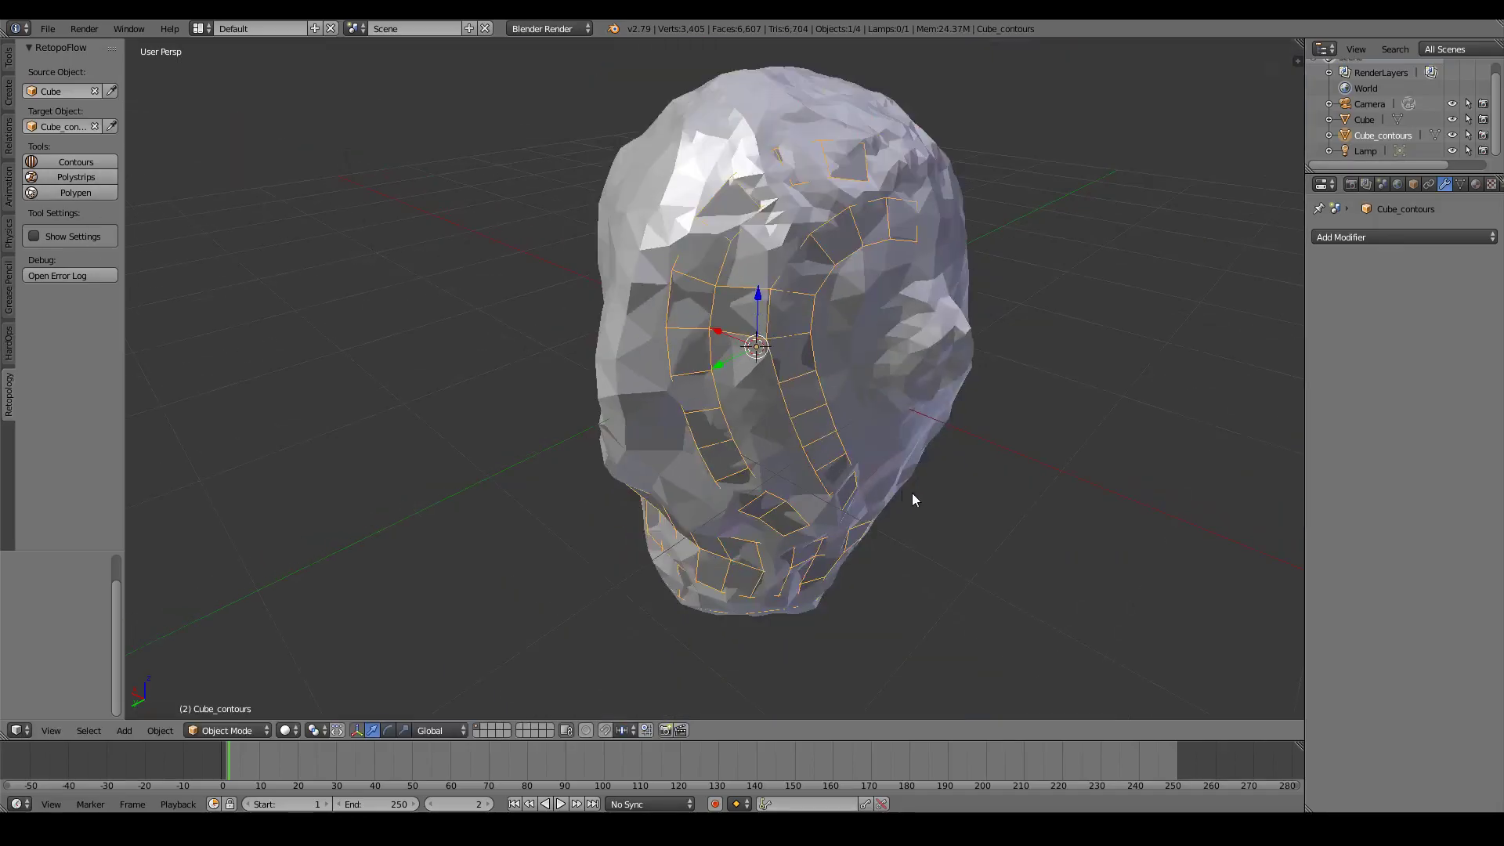
{"action": "mouse_move", "coordinate": [964, 511]}
{"action": "middle_mouse_down"}
{"action": "mouse_move", "coordinate": [1040, 420]}
{"action": "mouse_move", "coordinate": [873, 426]}
{"action": "mouse_move", "coordinate": [907, 470]}
{"action": "mouse_move", "coordinate": [739, 213]}
{"action": "middle_mouse_up"}
{"action": "mouse_move", "coordinate": [625, 407]}
{"action": "middle_mouse_down"}
{"action": "mouse_move", "coordinate": [783, 353]}
{"action": "mouse_move", "coordinate": [980, 339]}
{"action": "mouse_move", "coordinate": [593, 428]}
{"action": "mouse_move", "coordinate": [298, 406]}
{"action": "mouse_move", "coordinate": [914, 419]}
{"action": "mouse_move", "coordinate": [809, 394]}
{"action": "middle_mouse_up"}
{"action": "mouse_move", "coordinate": [735, 342]}
{"action": "middle_mouse_down"}
{"action": "mouse_move", "coordinate": [913, 450]}
{"action": "mouse_move", "coordinate": [598, 454]}
{"action": "mouse_move", "coordinate": [830, 458]}
{"action": "mouse_move", "coordinate": [670, 454]}
{"action": "middle_mouse_up"}
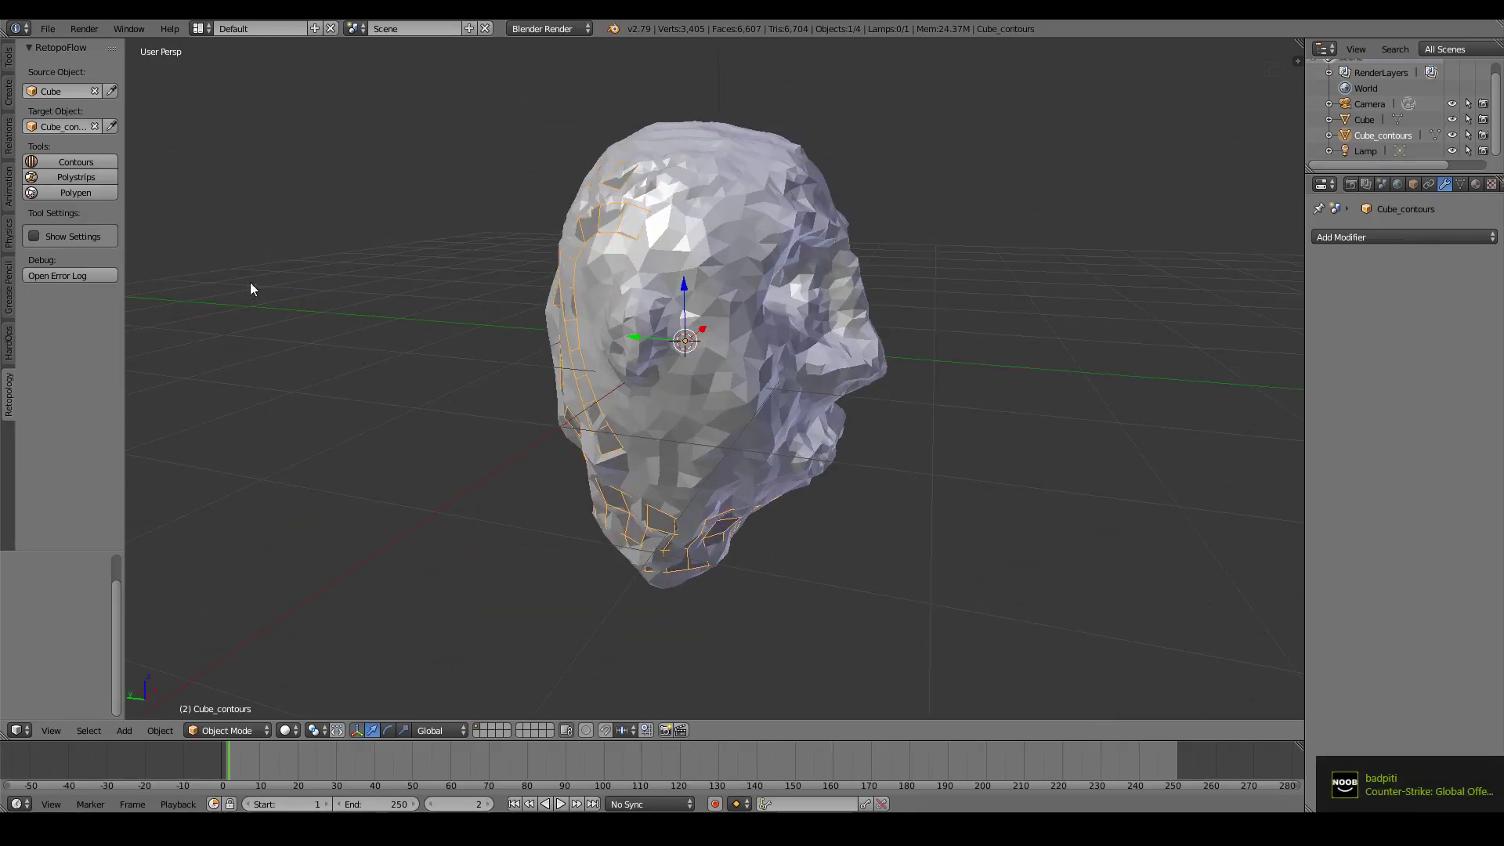
With Polypen, add a quad at the front strip's top and drag its corners onto the crown.
{"action": "left_click", "coordinate": [96, 194]}
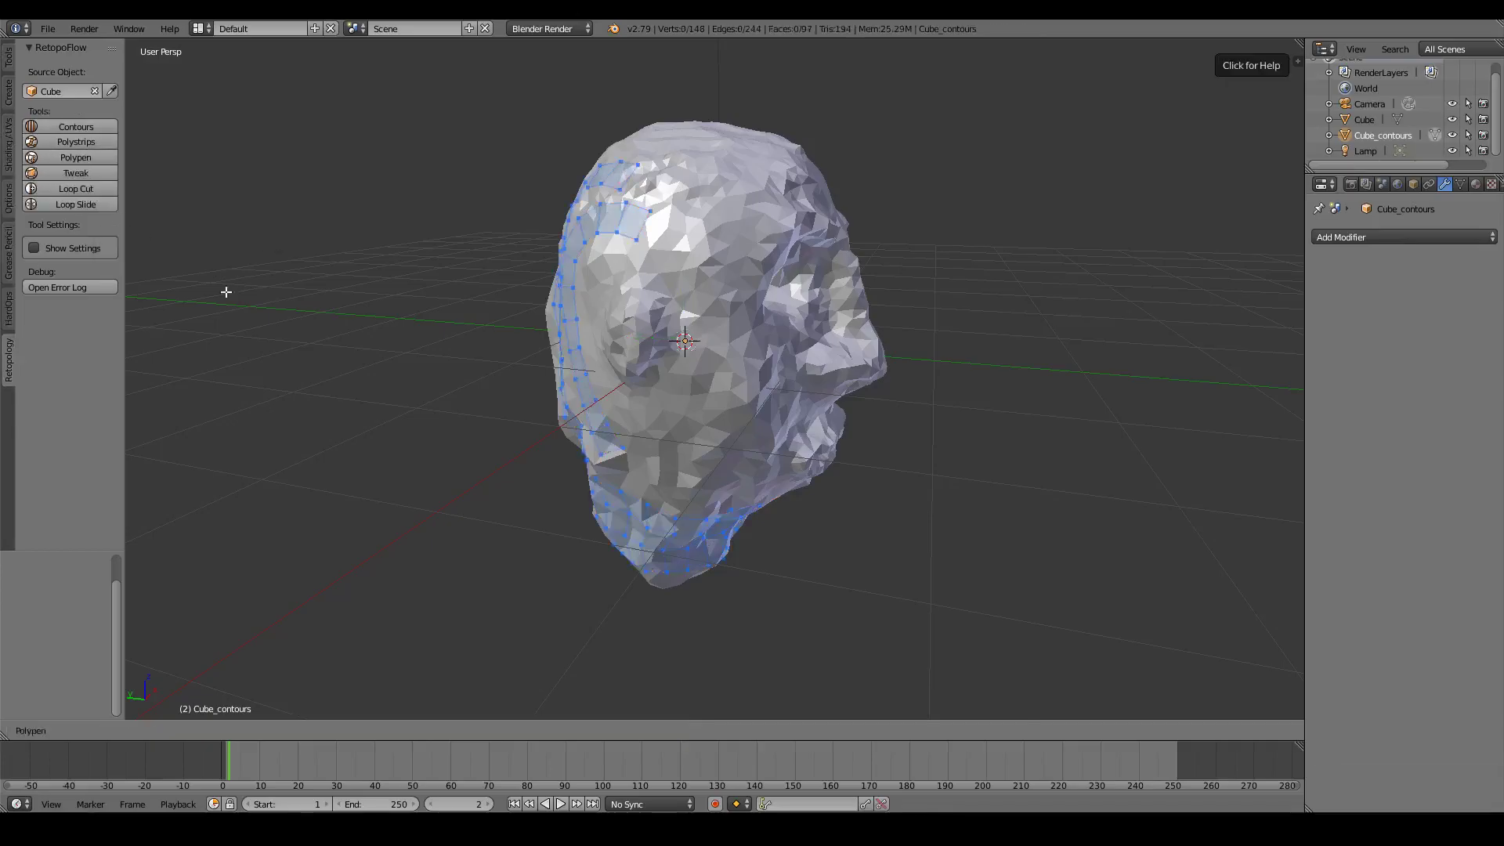
{"action": "middle_click_drag", "start_coordinate": [626, 495], "coordinate": [719, 390]}
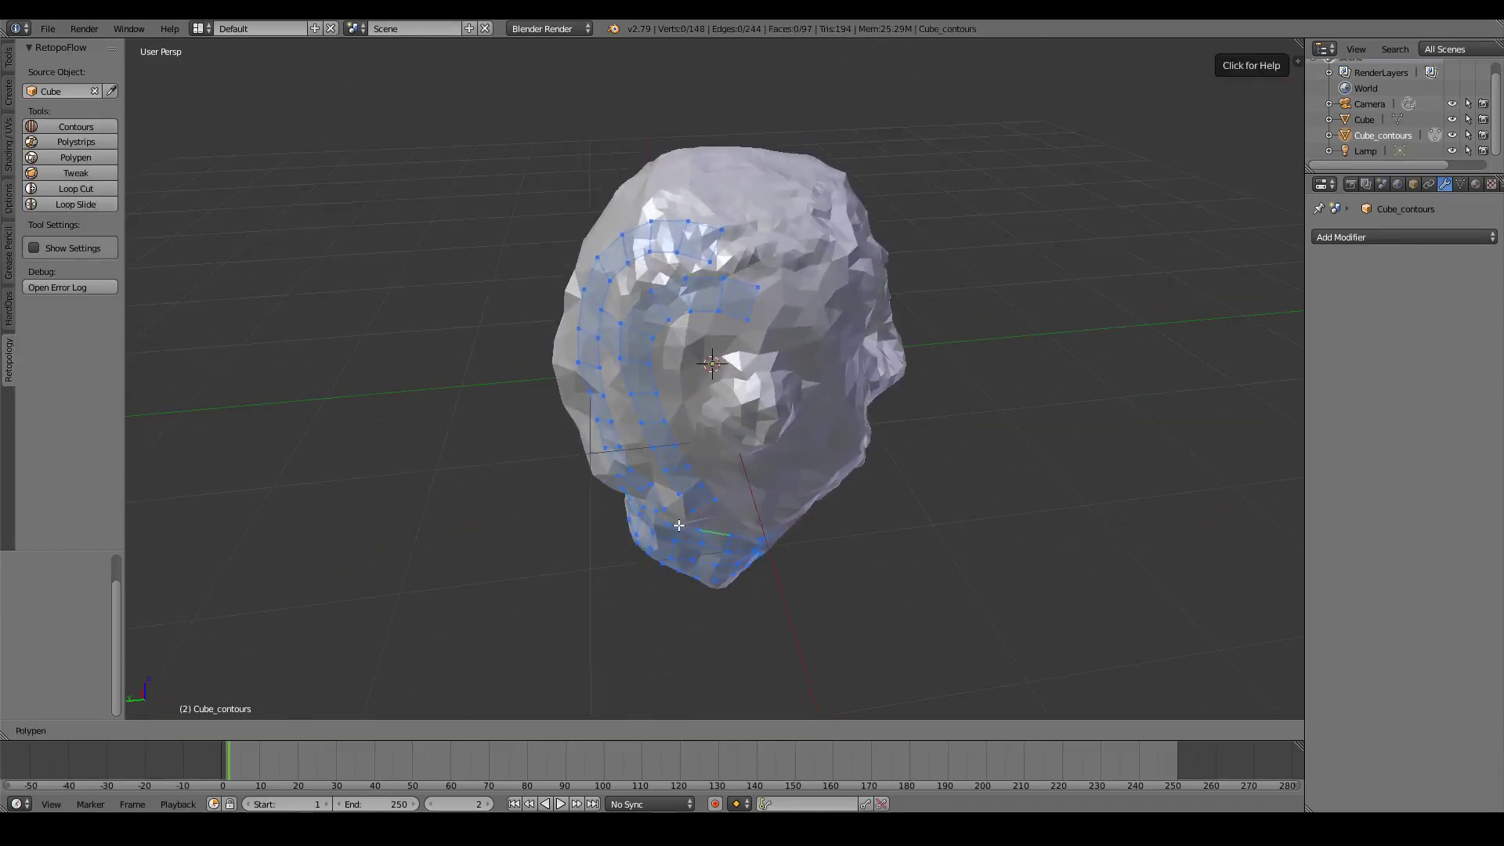
{"action": "scroll", "coordinate": [719, 389], "scroll_direction": "up", "scroll_amount": 3}
{"action": "left_click_drag", "start_coordinate": [794, 206], "coordinate": [784, 168]}
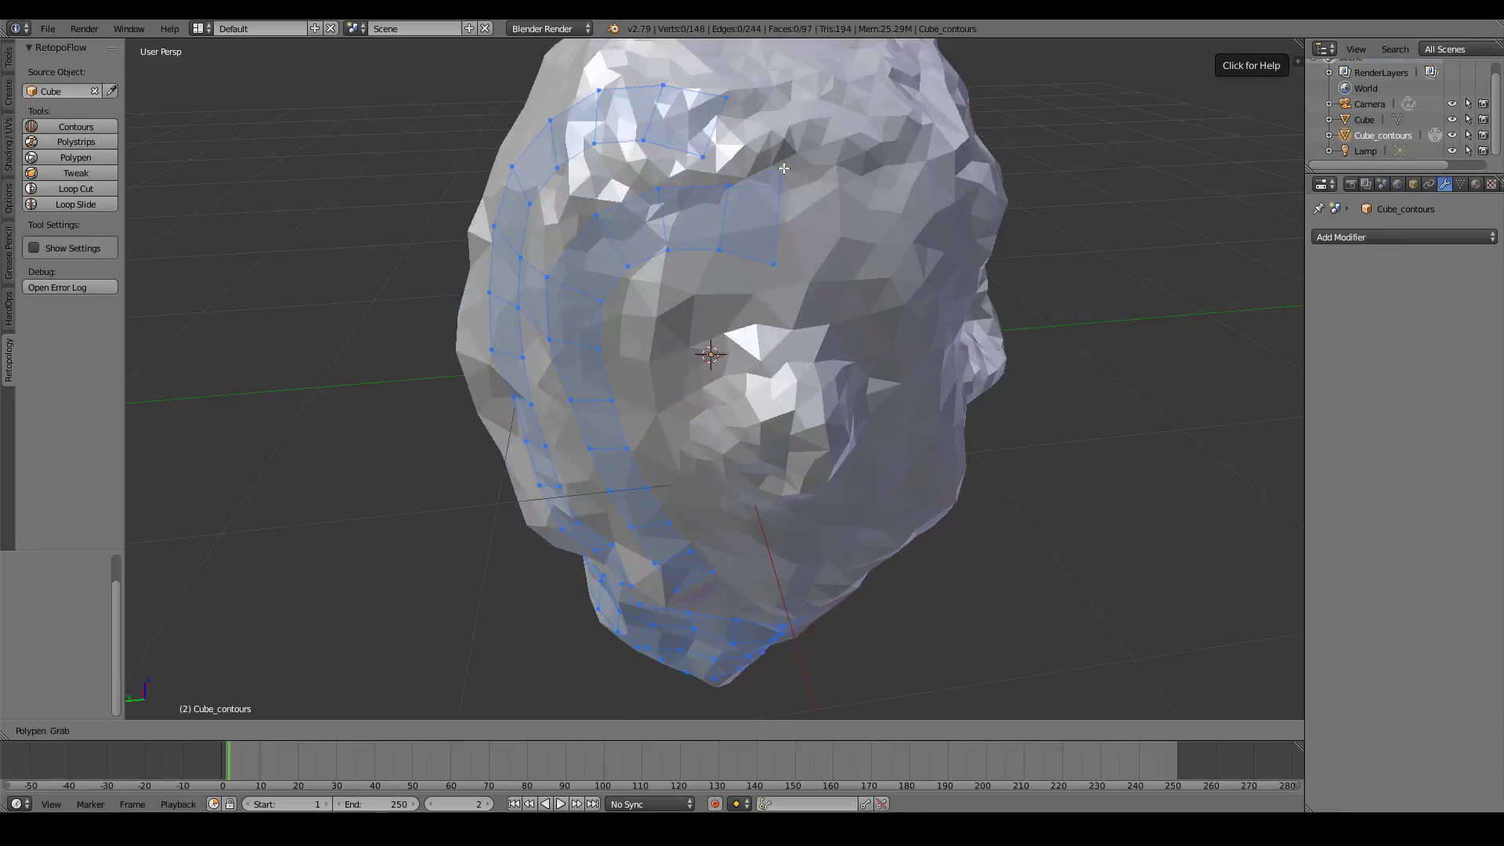
{"action": "left_click_drag", "start_coordinate": [775, 264], "coordinate": [790, 261]}
{"action": "left_click", "coordinate": [764, 227]}
{"action": "left_click_drag", "start_coordinate": [782, 168], "coordinate": [793, 141]}
{"action": "left_click_drag", "start_coordinate": [829, 206], "coordinate": [882, 159]}
{"action": "left_click_drag", "start_coordinate": [793, 142], "coordinate": [781, 96]}
Leave Polypen, hide the sculpted Cube, and put Cube_contours into Edit Mode.
{"action": "key", "text": "Tab"}
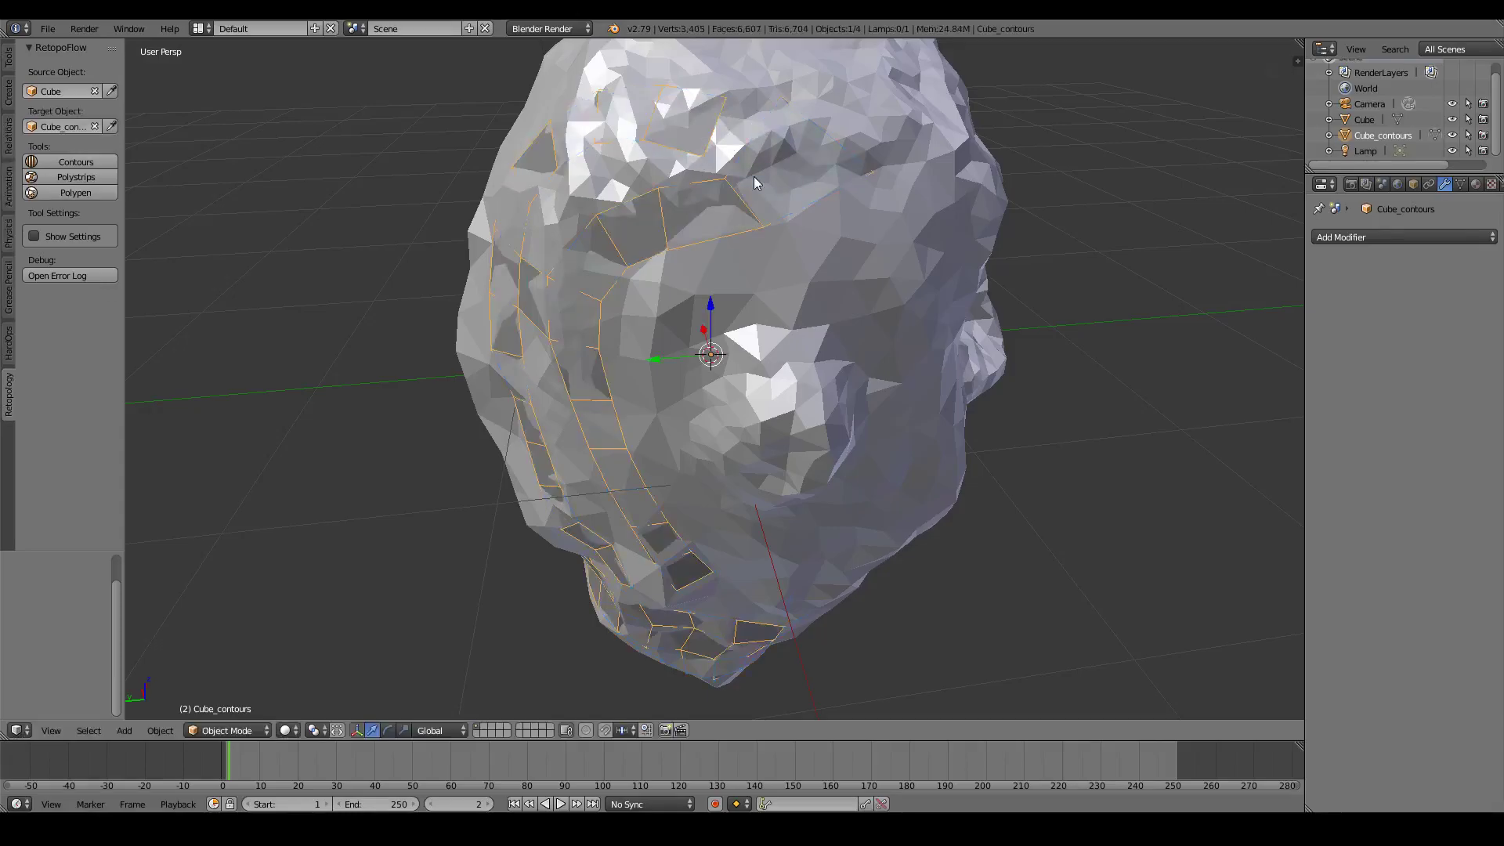
{"action": "left_click", "coordinate": [1452, 119]}
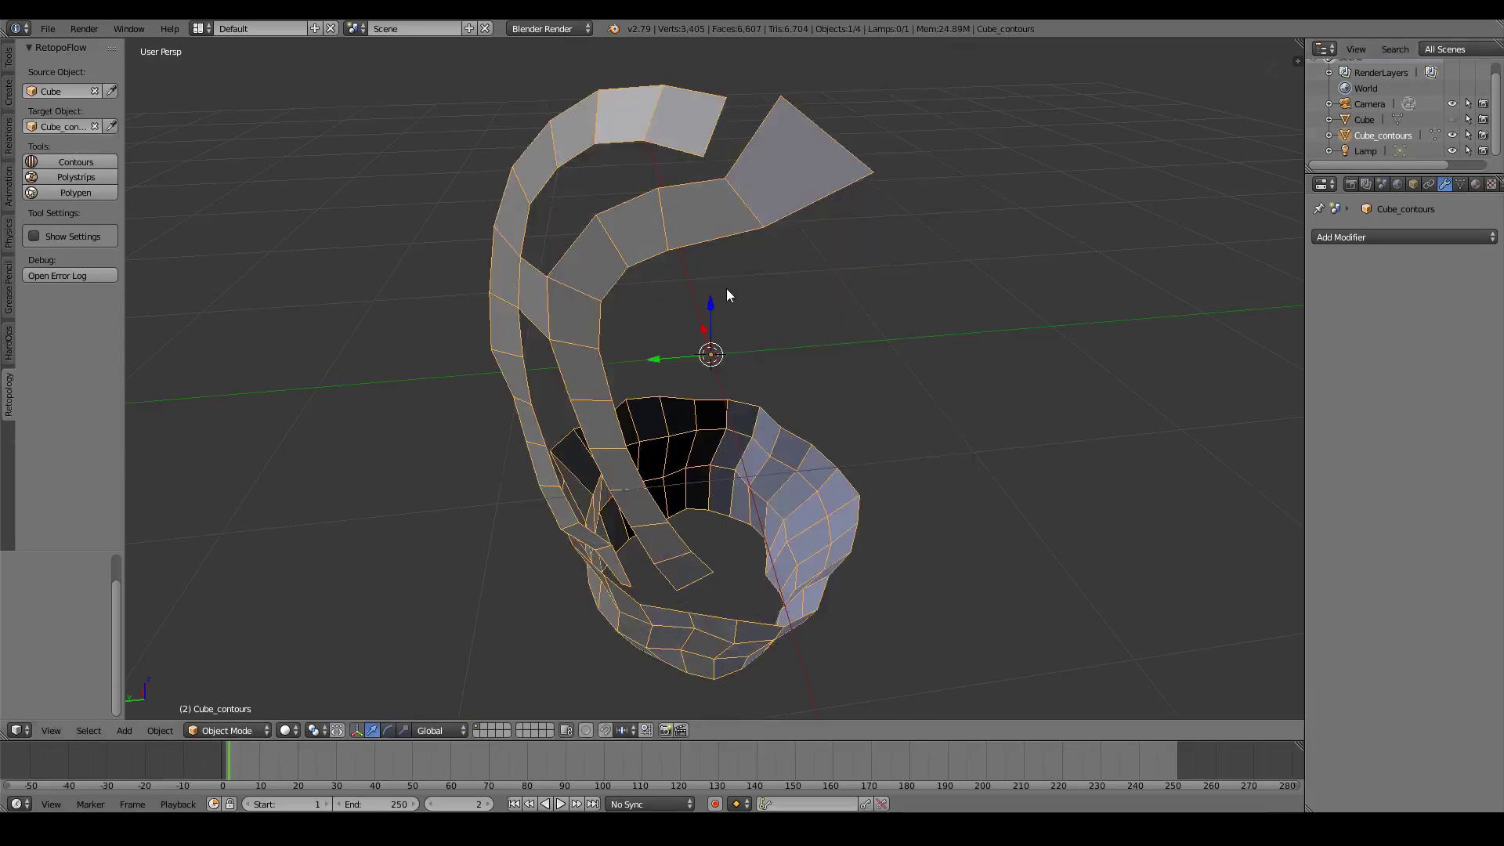
{"action": "key", "text": "Tab"}
{"action": "left_click", "coordinate": [824, 293]}
Join the two strip-tip edges with Bridge Edge Loops, then deselect all.
{"action": "right_click", "coordinate": [728, 141]}
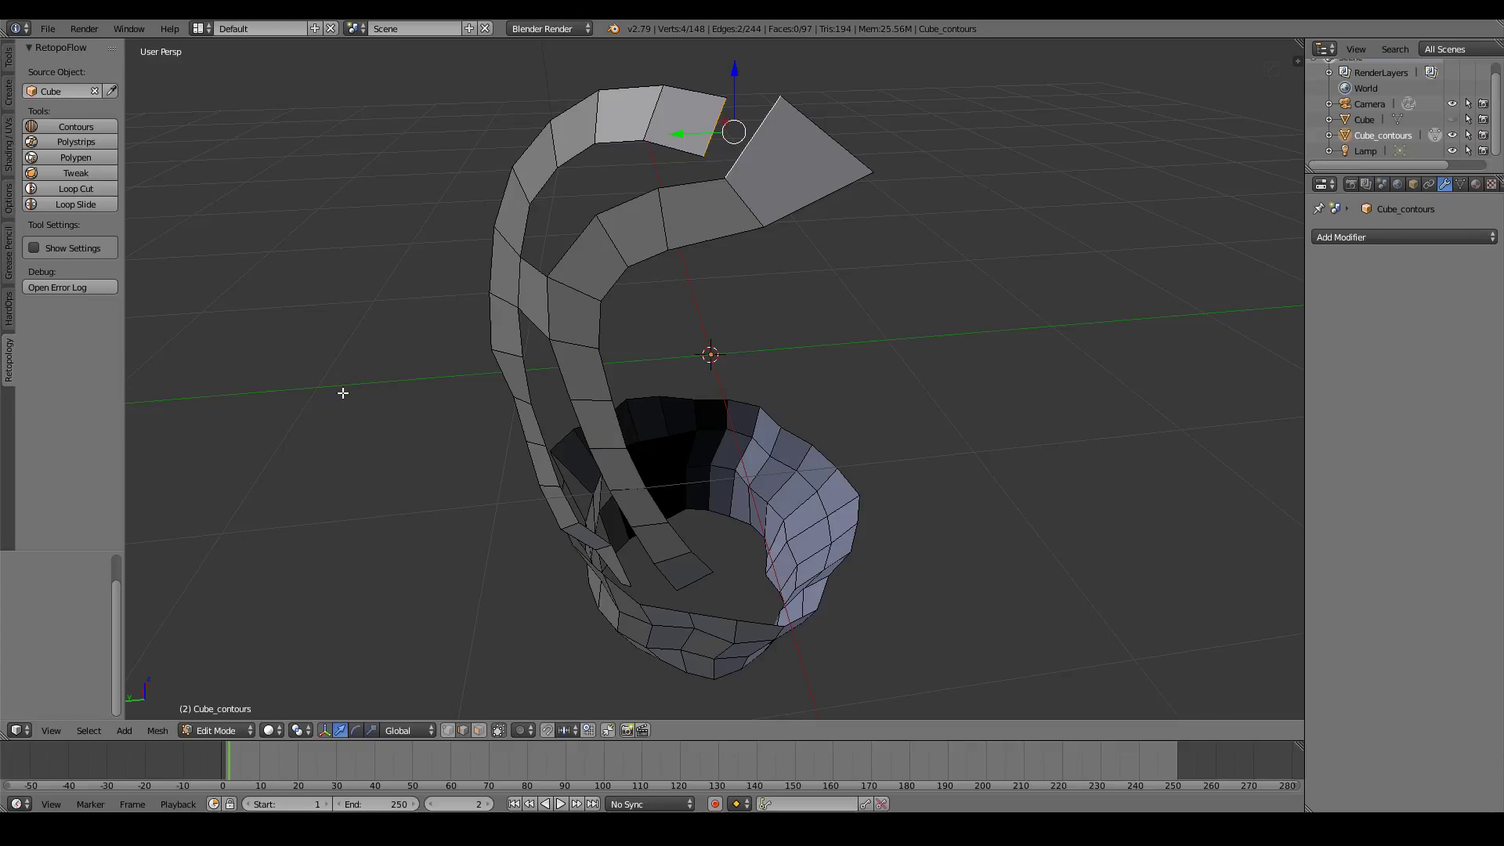
{"action": "key", "text": "space"}
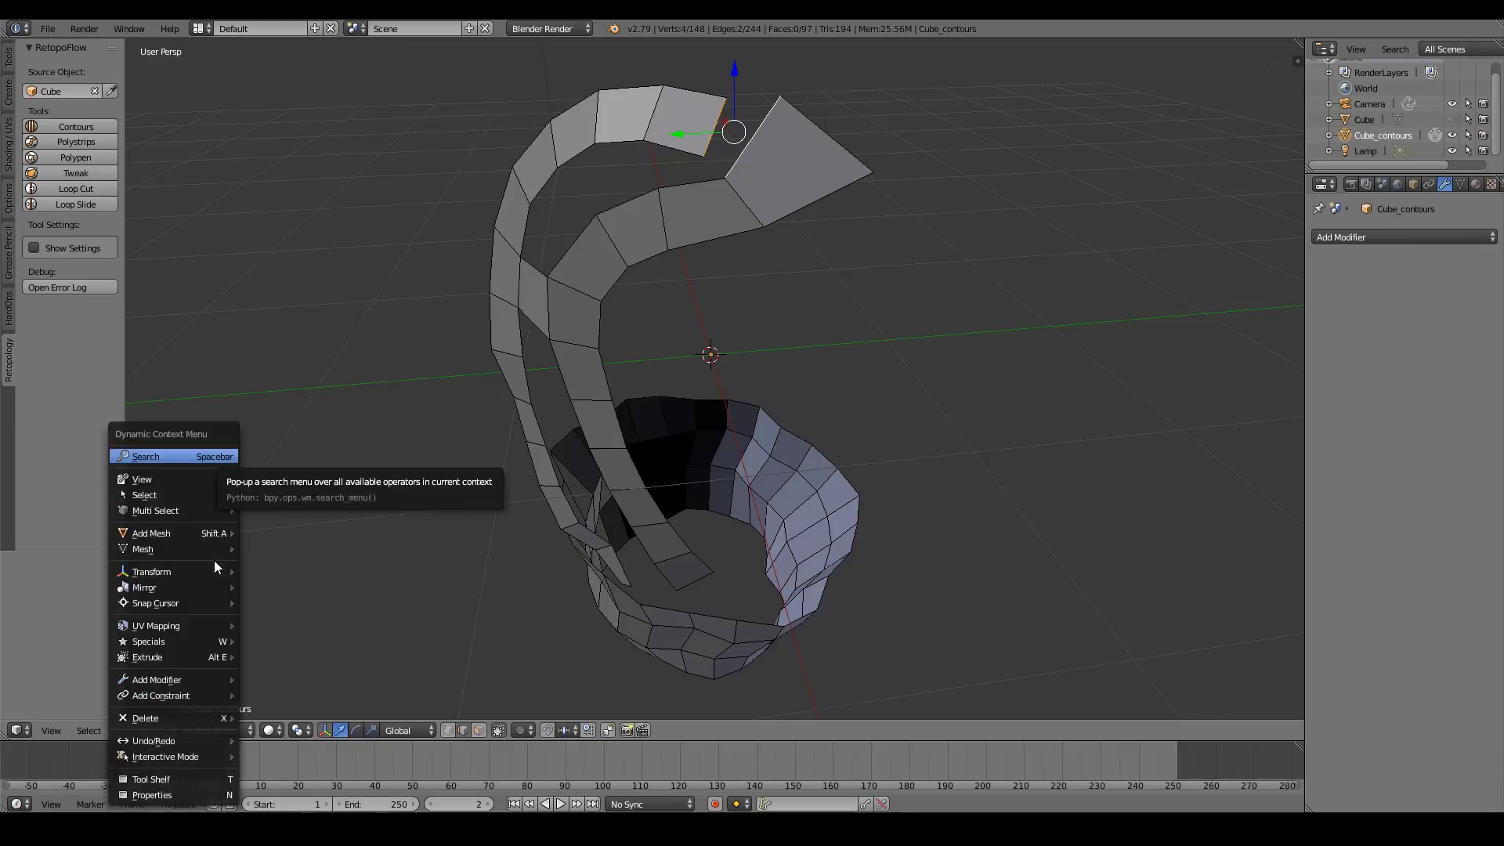
{"action": "left_click", "coordinate": [195, 456]}
{"action": "type", "text": "bridge"}
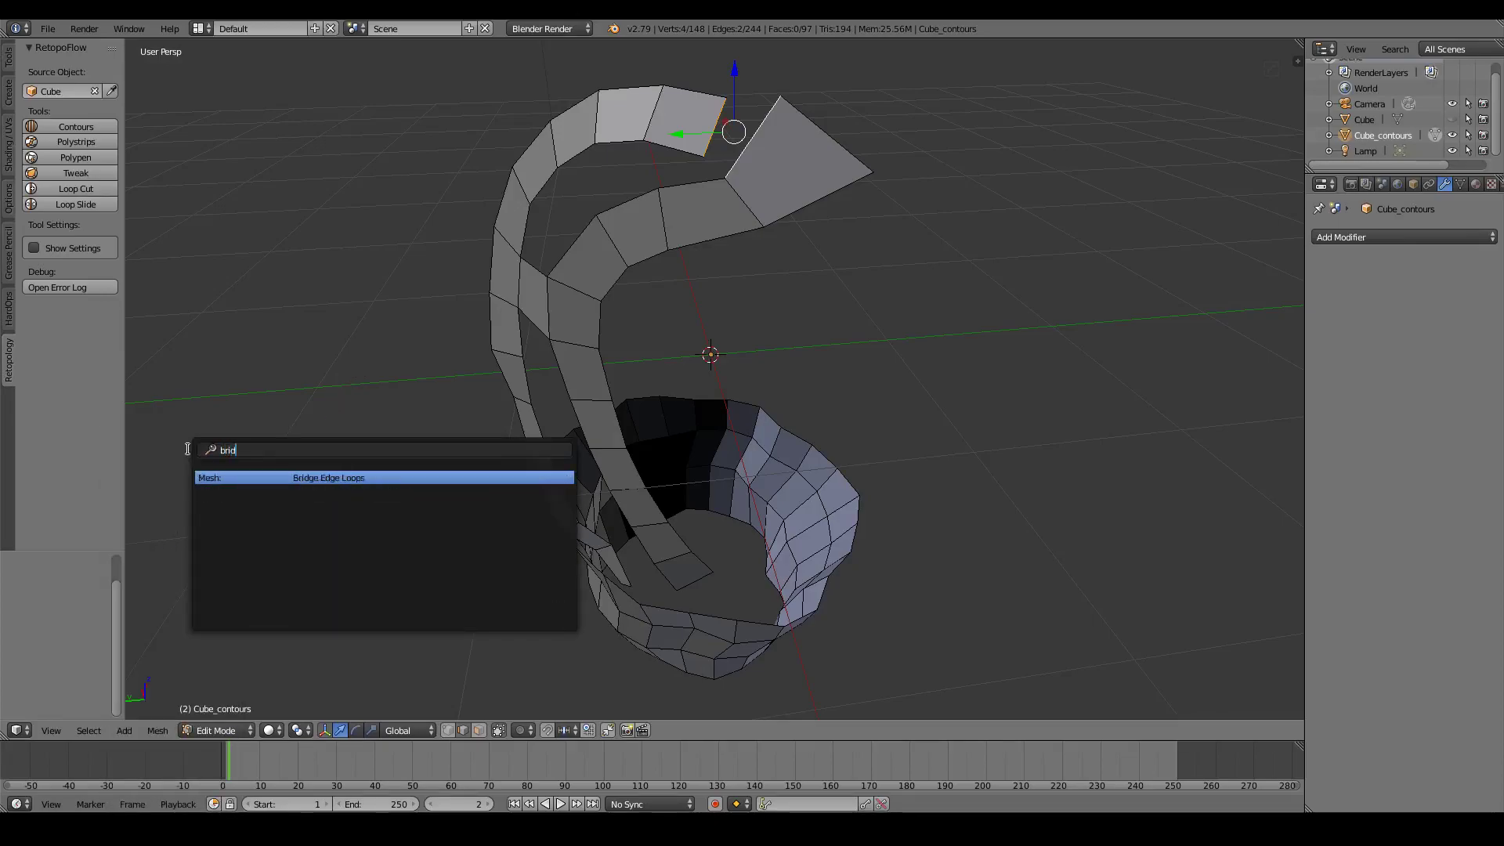
{"action": "key", "text": "Return"}
{"action": "key", "text": "a"}
{"action": "mouse_move", "coordinate": [379, 306]}
{"action": "middle_mouse_down"}
{"action": "mouse_move", "coordinate": [661, 332]}
{"action": "mouse_move", "coordinate": [1013, 329]}
{"action": "mouse_move", "coordinate": [822, 335]}
{"action": "mouse_move", "coordinate": [932, 313]}
{"action": "mouse_move", "coordinate": [1000, 272]}
{"action": "mouse_move", "coordinate": [1162, 279]}
{"action": "mouse_move", "coordinate": [1236, 345]}
{"action": "mouse_move", "coordinate": [1191, 360]}
{"action": "middle_mouse_up"}
{"action": "scroll", "coordinate": [956, 423], "scroll_direction": "down", "scroll_amount": 3}
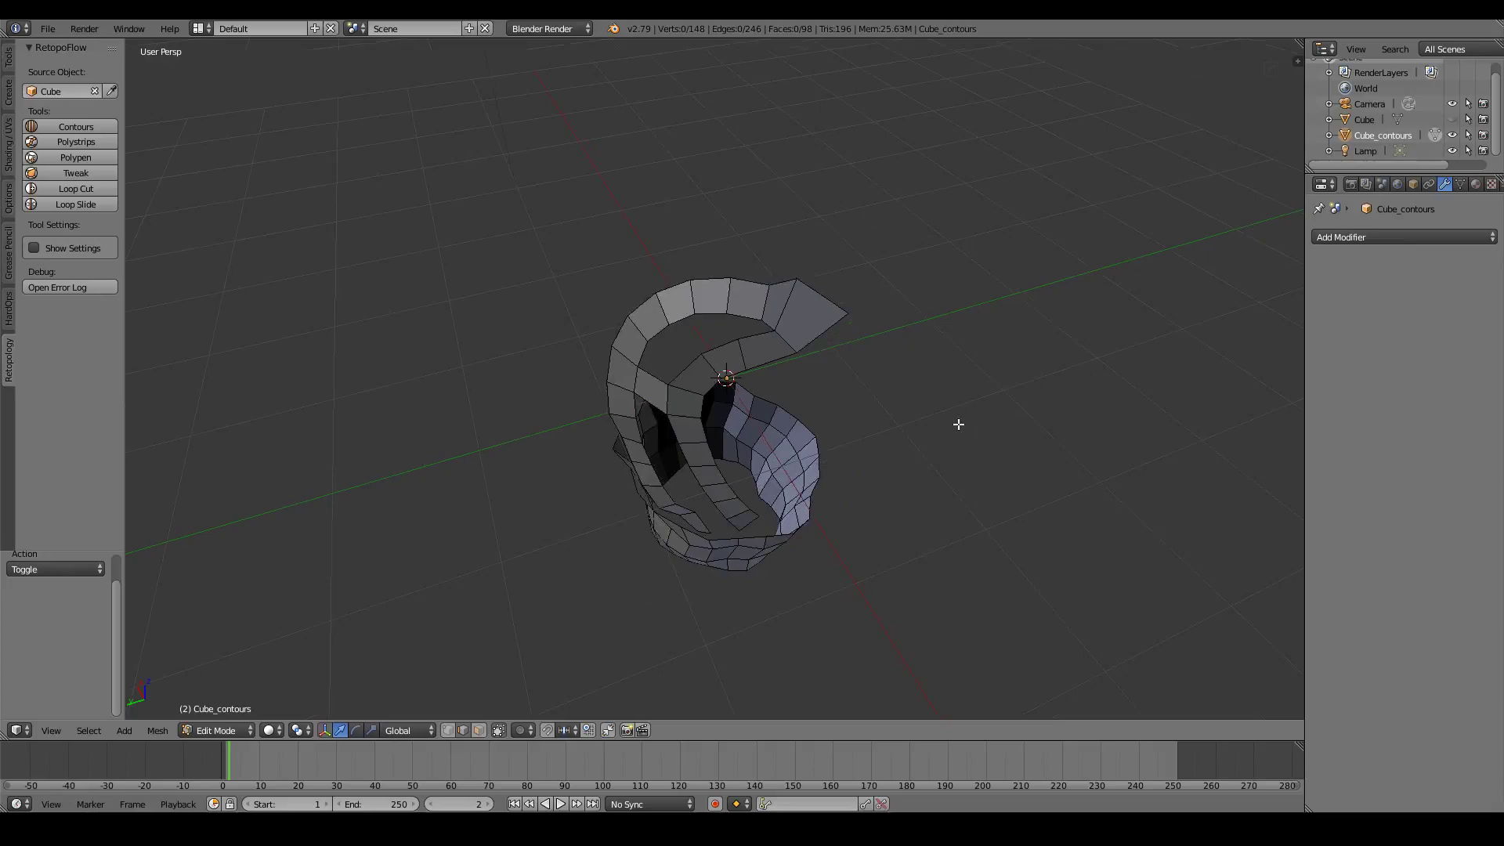
{"action": "mouse_move", "coordinate": [956, 423]}
{"action": "middle_mouse_down"}
{"action": "mouse_move", "coordinate": [1121, 340]}
{"action": "mouse_move", "coordinate": [1048, 286]}
{"action": "mouse_move", "coordinate": [672, 336]}
{"action": "mouse_move", "coordinate": [956, 352]}
{"action": "middle_mouse_up"}
Turn Cube's outliner eye icon back on to show the sculpted head.
{"action": "left_click", "coordinate": [1453, 119]}
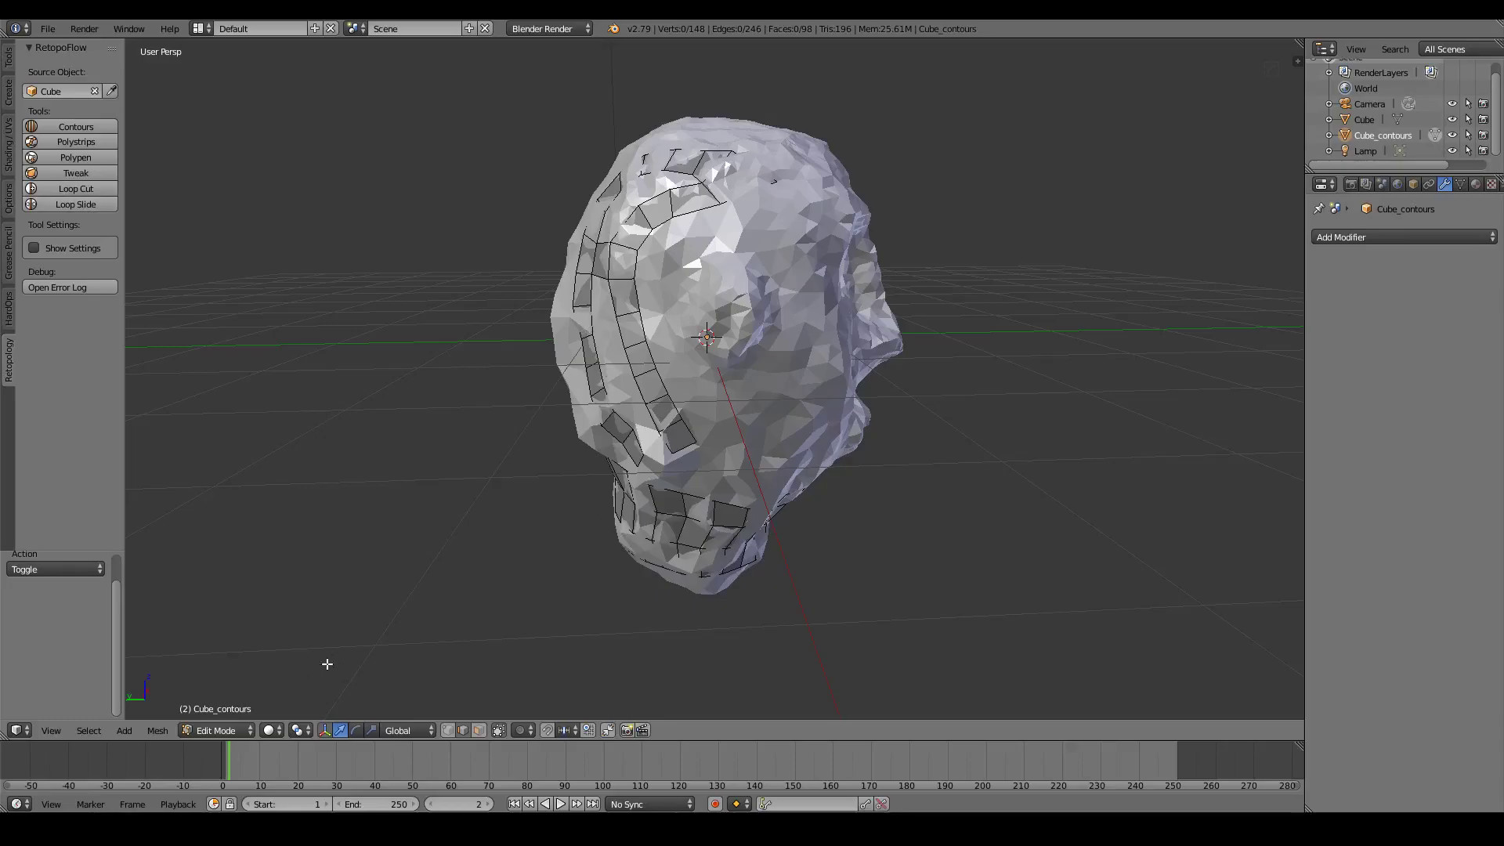
Keep Cube_contours in Edit Mode and move in closer to the front of the head.
{"action": "key", "text": "grave"}
{"action": "key", "text": "Tab"}
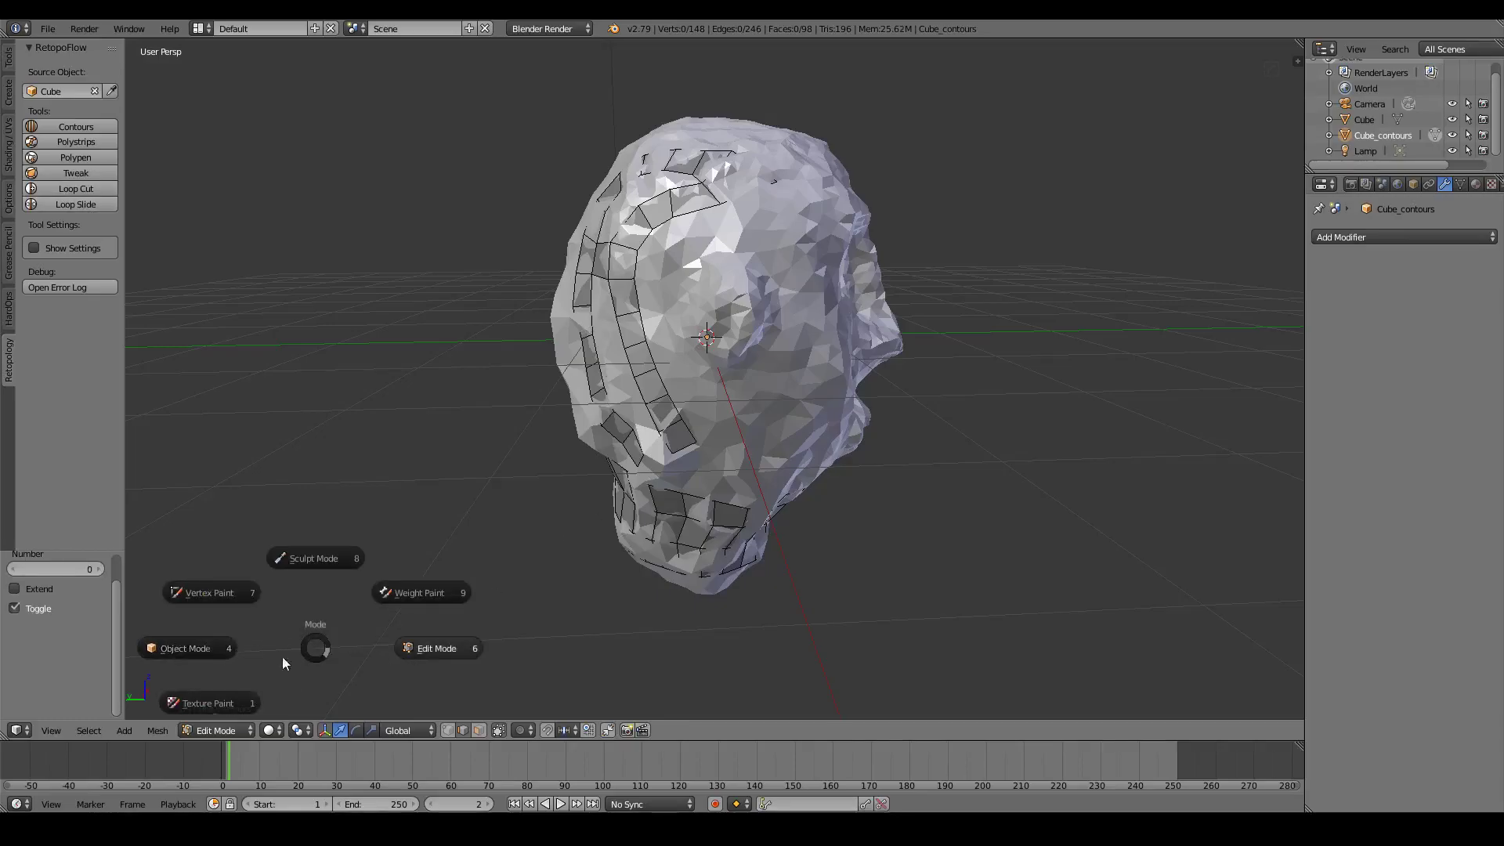
{"action": "left_click", "coordinate": [427, 648]}
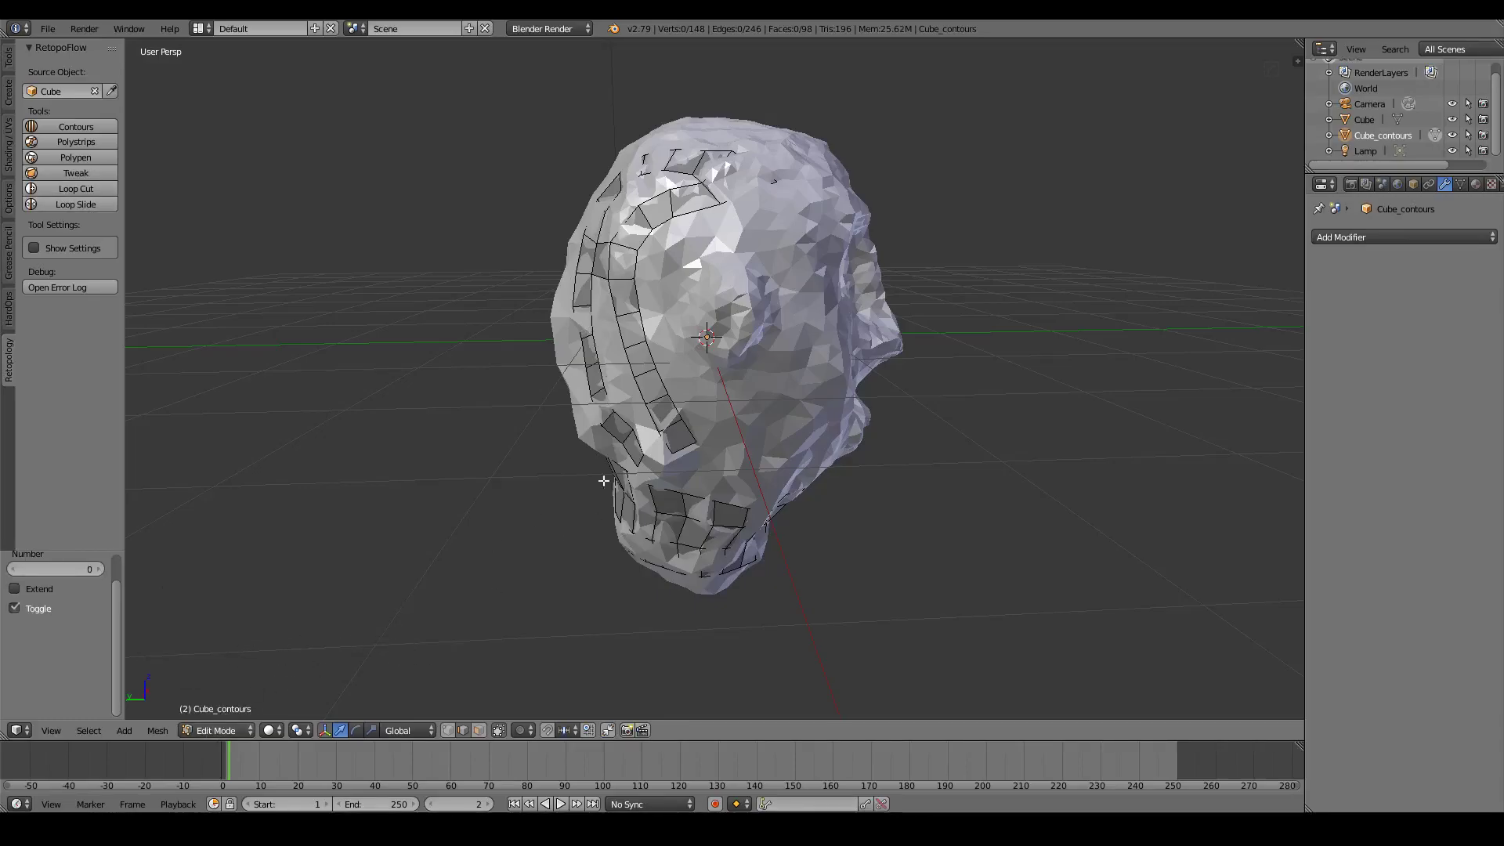
{"action": "scroll", "coordinate": [603, 480], "scroll_direction": "up", "scroll_amount": 2}
{"action": "middle_click_drag", "start_coordinate": [603, 480], "coordinate": [313, 362]}
Loop Cut one loop along and one across the front strip, reaching 183 vertices.
{"action": "left_click", "coordinate": [78, 181]}
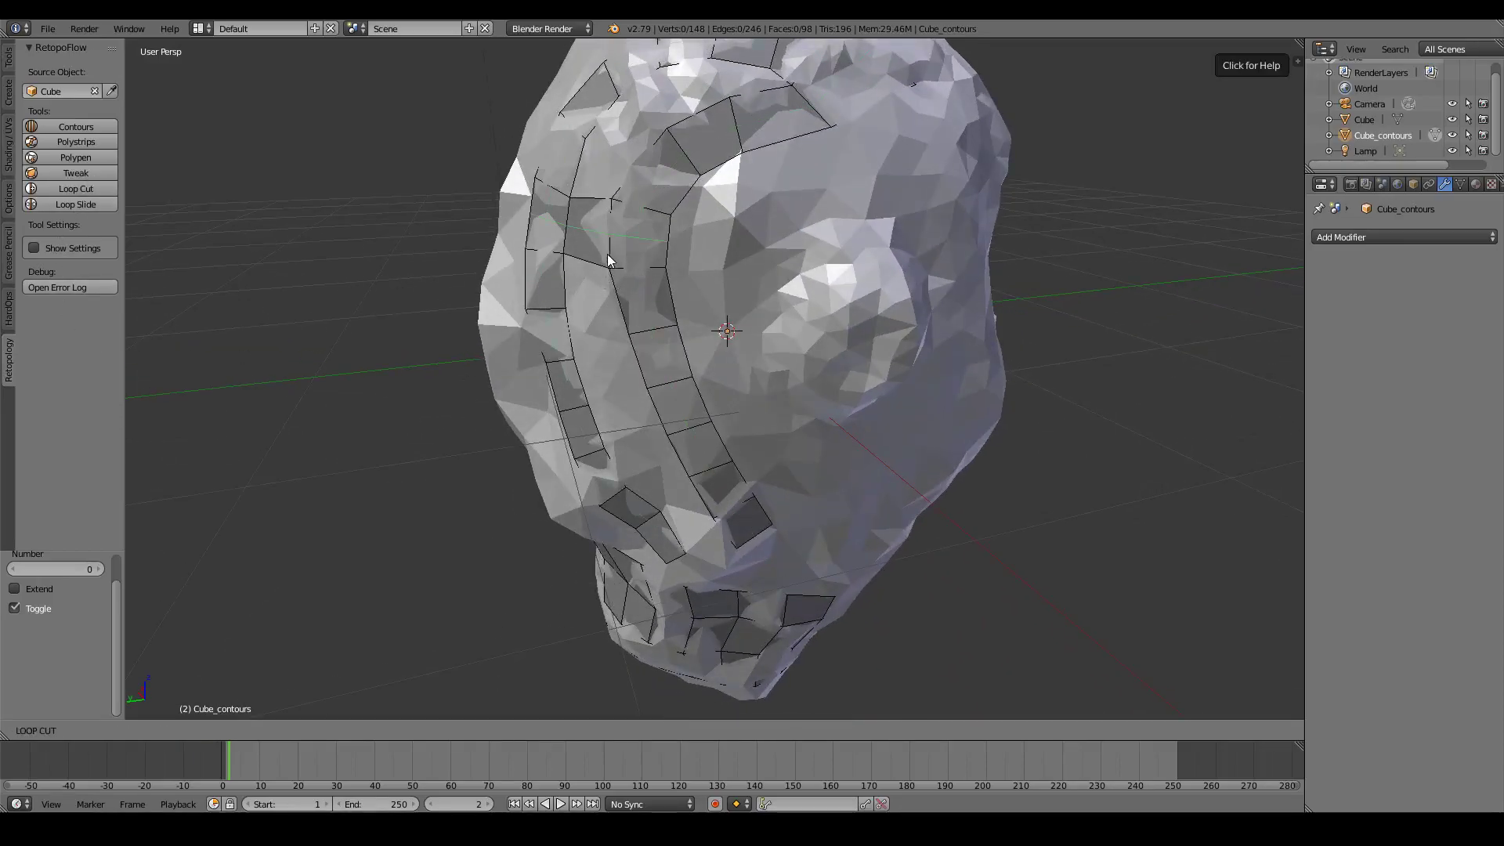
{"action": "left_click", "coordinate": [549, 318]}
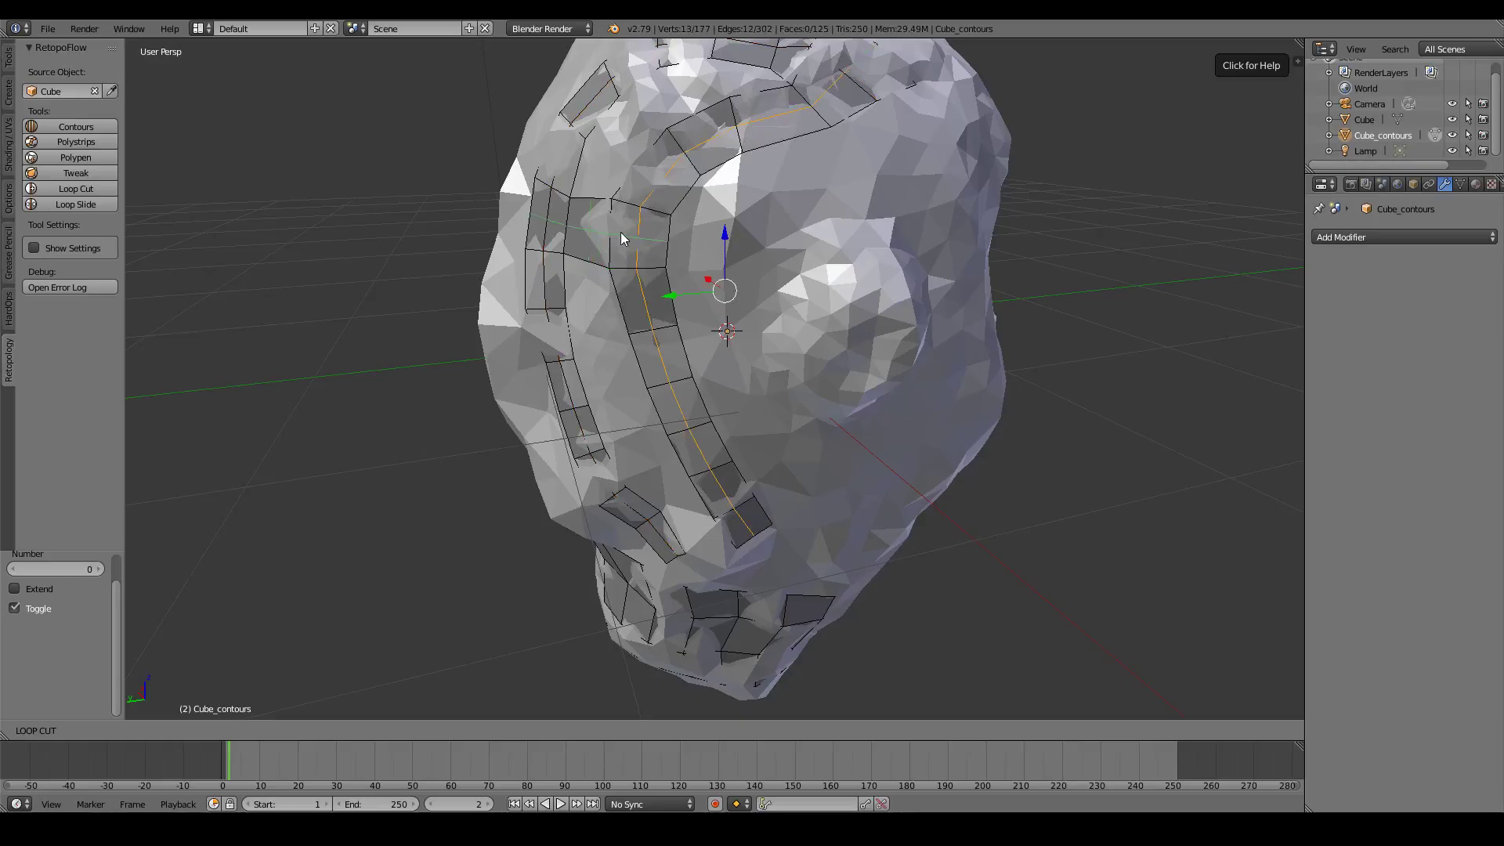
{"action": "left_click", "coordinate": [600, 248]}
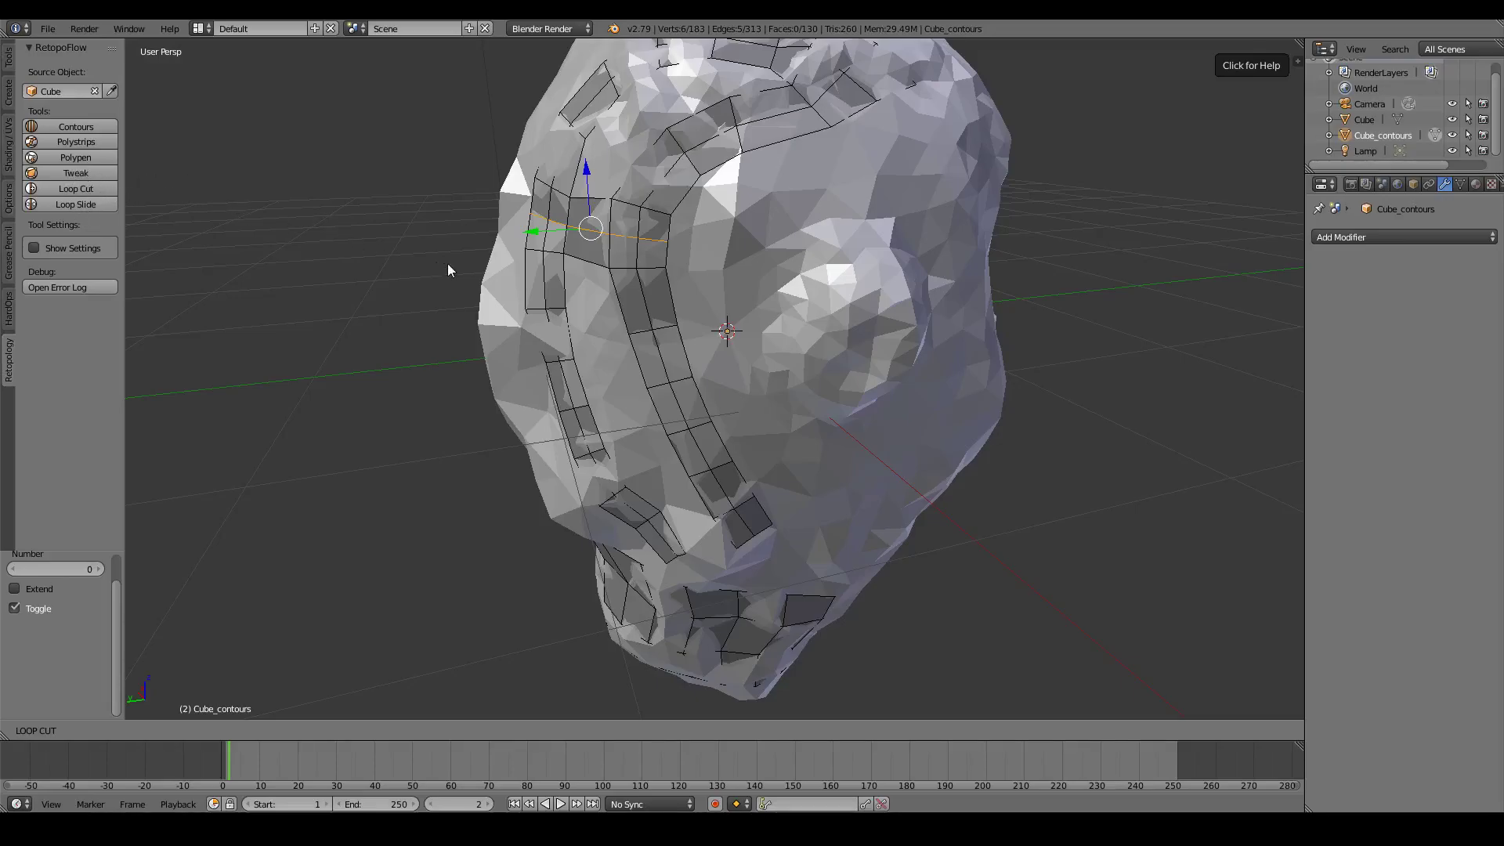
{"action": "key", "text": "Escape"}
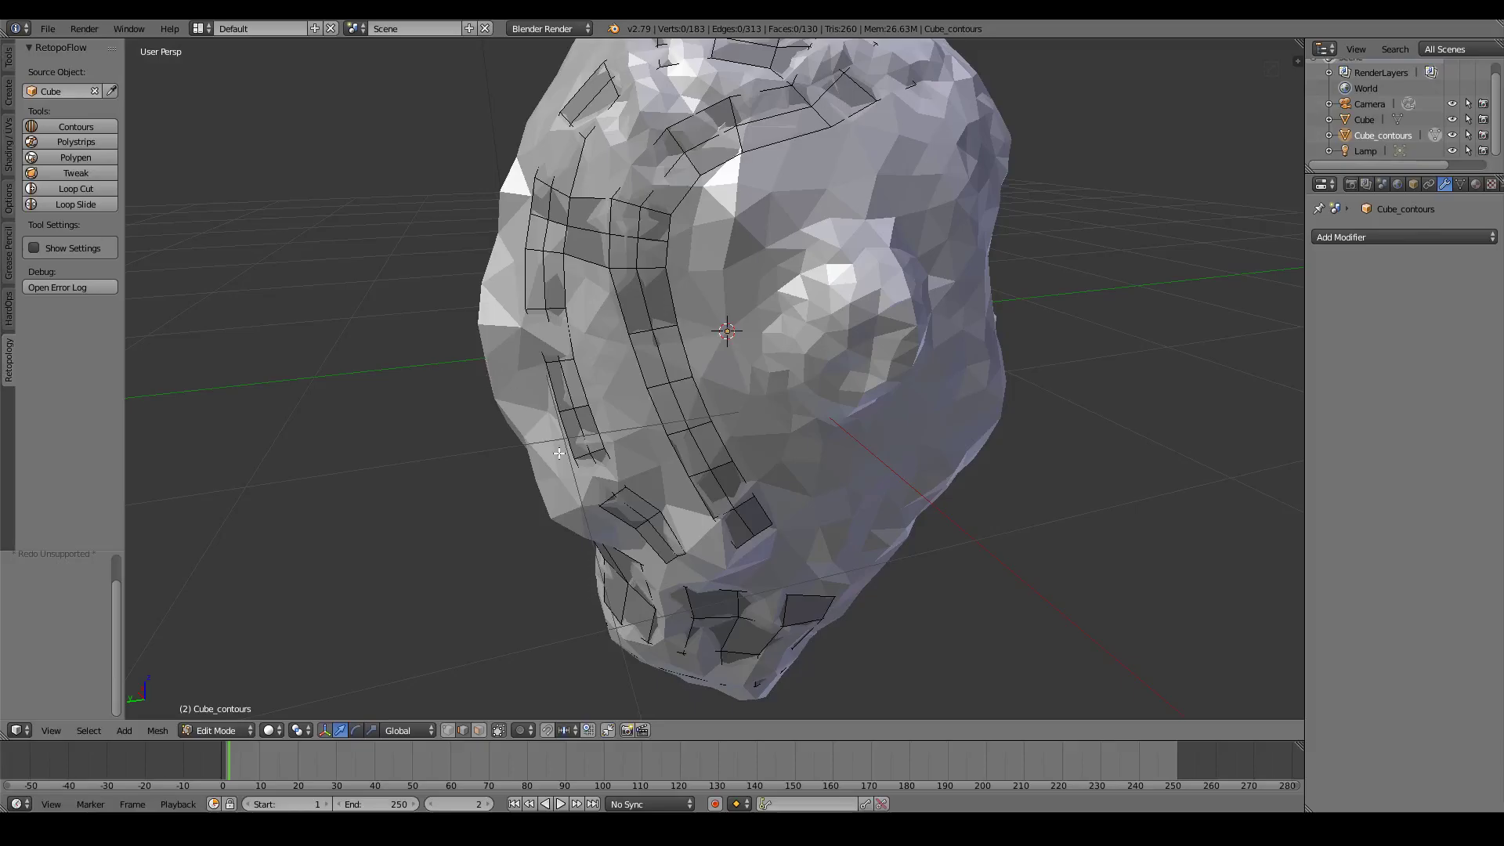
{"action": "scroll", "coordinate": [545, 514], "scroll_direction": "down", "scroll_amount": 3}
{"action": "scroll", "coordinate": [796, 500], "scroll_direction": "up", "scroll_amount": 3}
{"action": "mouse_move", "coordinate": [796, 500]}
{"action": "middle_mouse_down"}
{"action": "mouse_move", "coordinate": [970, 517]}
{"action": "mouse_move", "coordinate": [863, 499]}
{"action": "middle_mouse_up"}
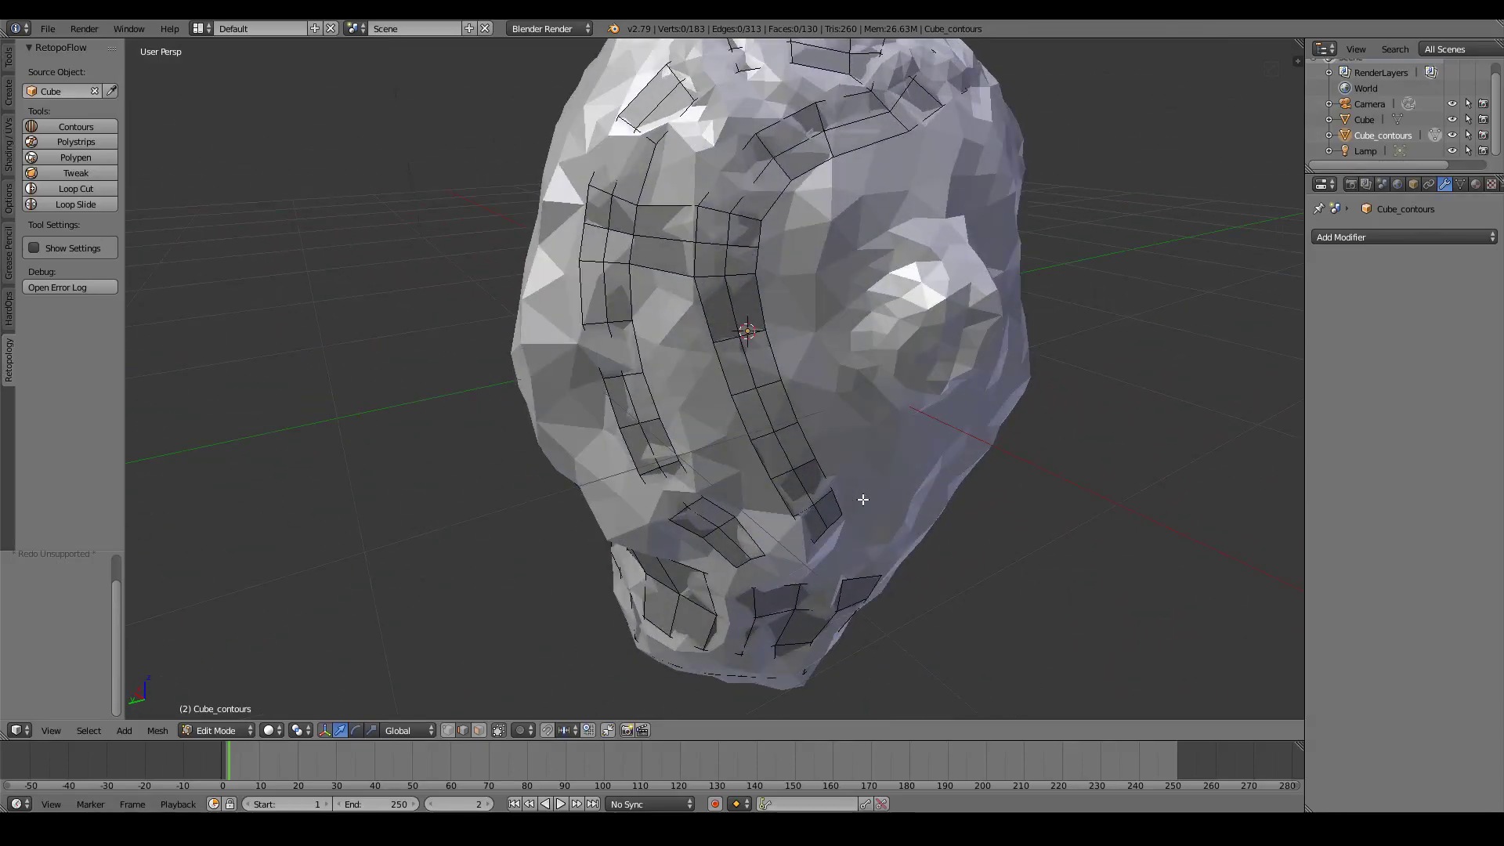